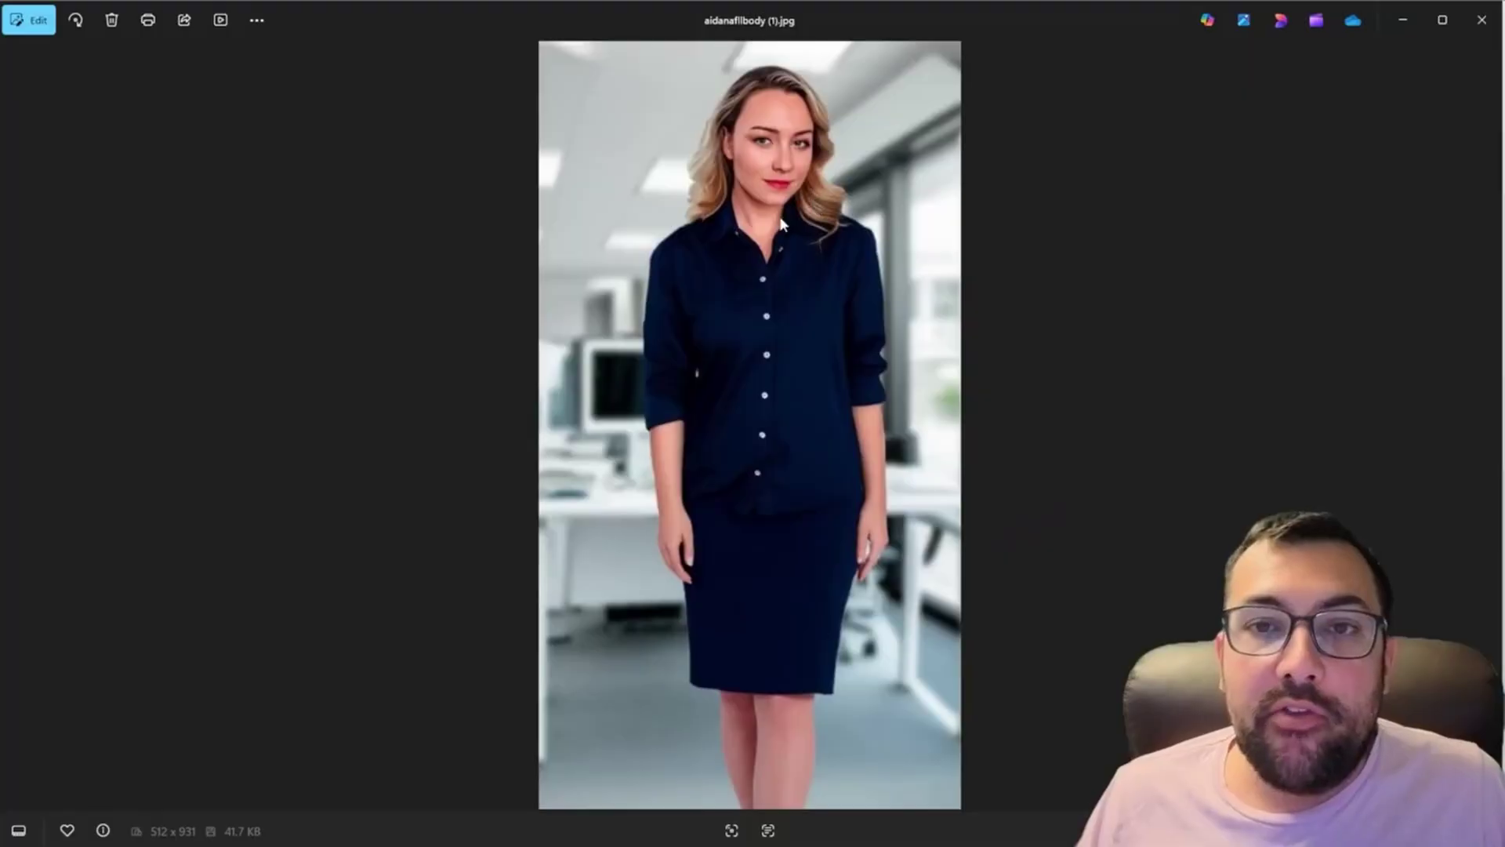
Inspect the original portrait's face close up in Photos, then browse UniConverter's Video, Audio and Image tools
{"action": "scroll", "coordinate": [792, 188], "scroll_direction": "up", "scroll_amount": 5}
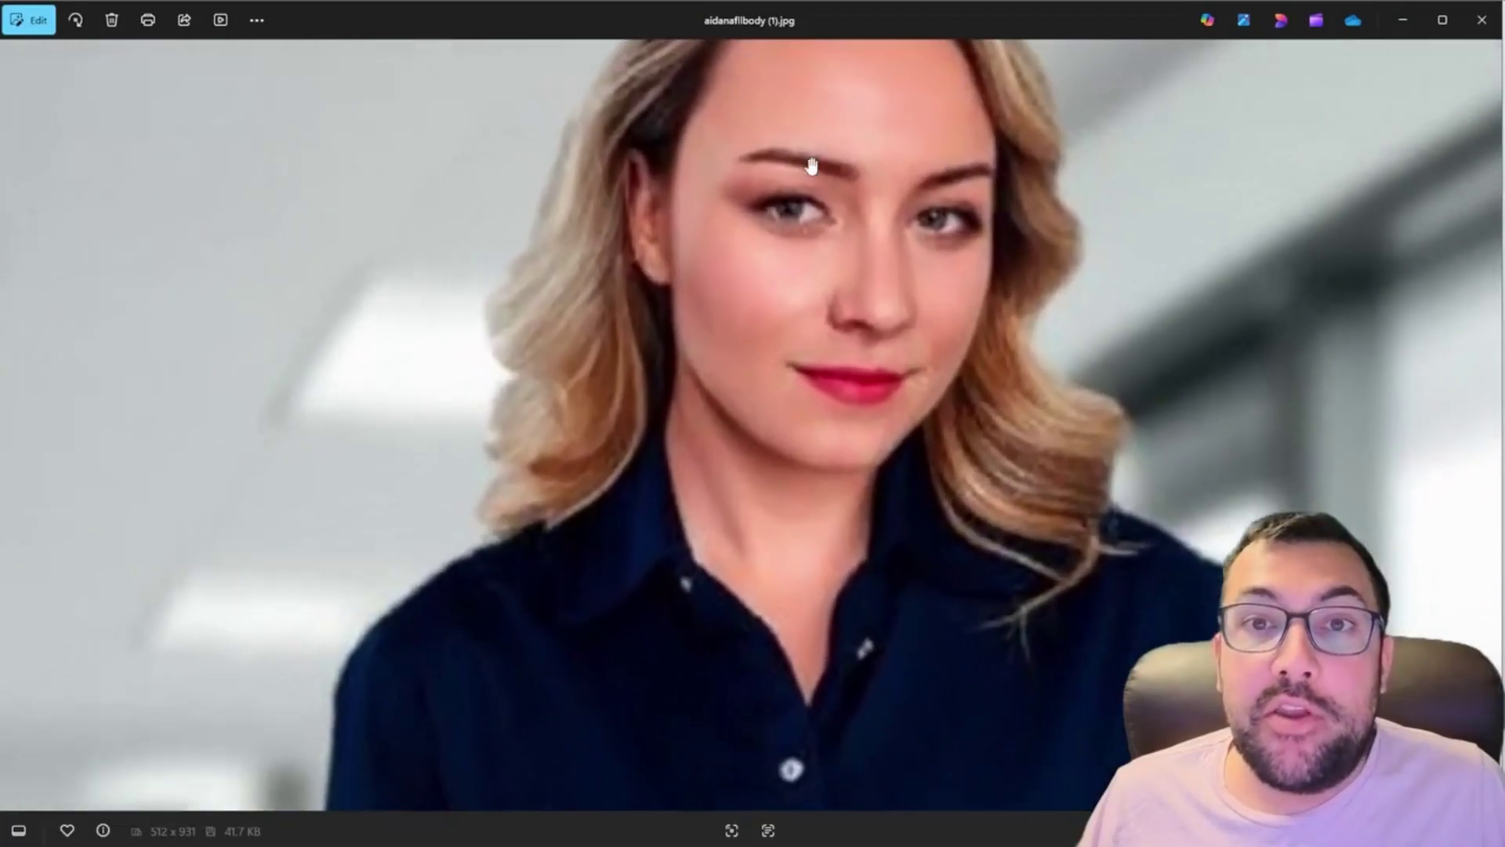
{"action": "left_click_drag", "start_coordinate": [811, 165], "coordinate": [788, 316]}
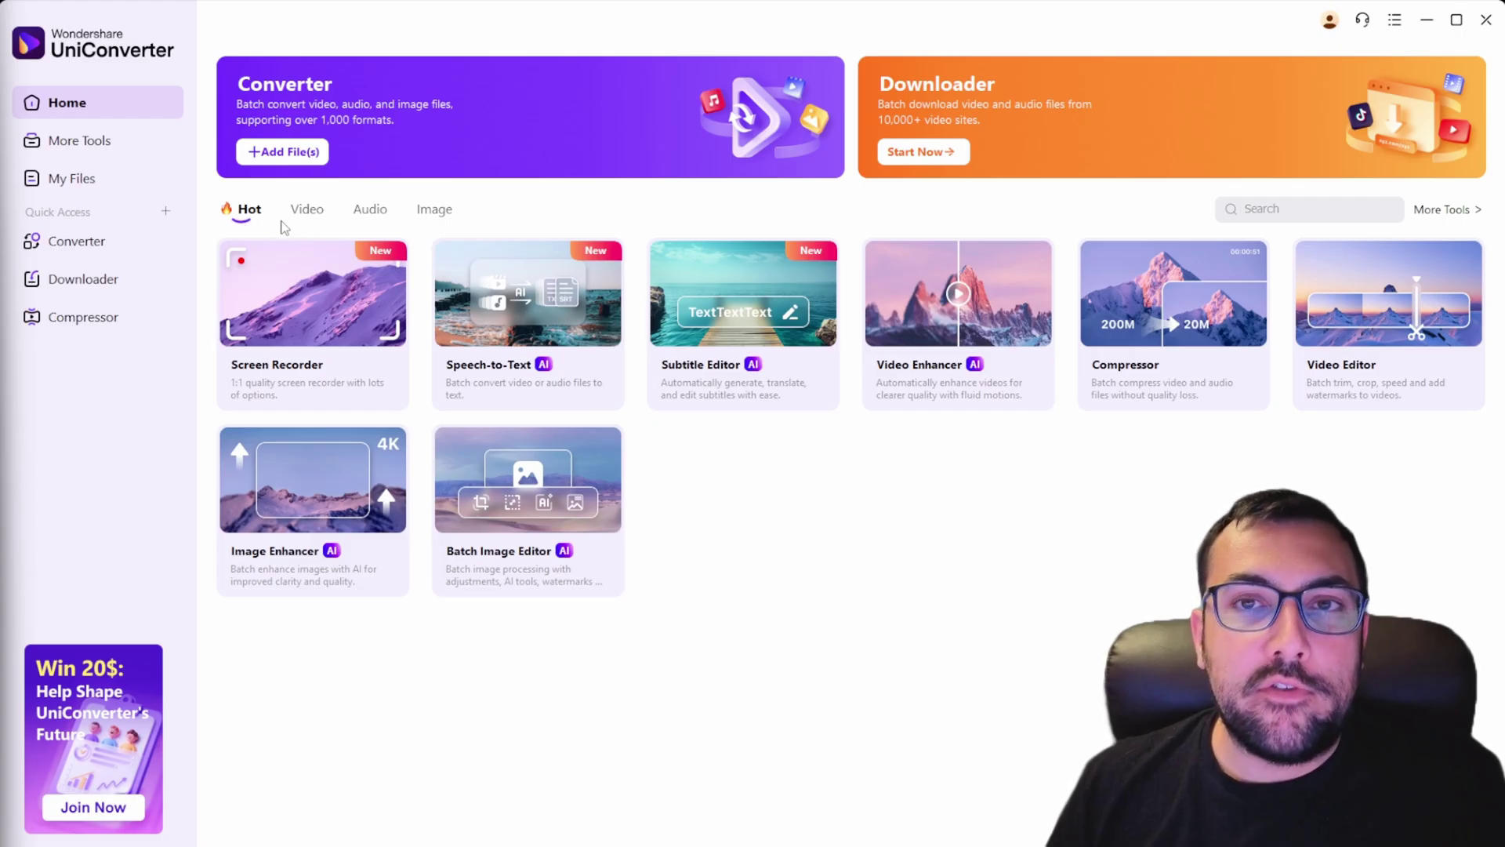
{"action": "left_click", "coordinate": [304, 212]}
{"action": "left_click", "coordinate": [393, 210]}
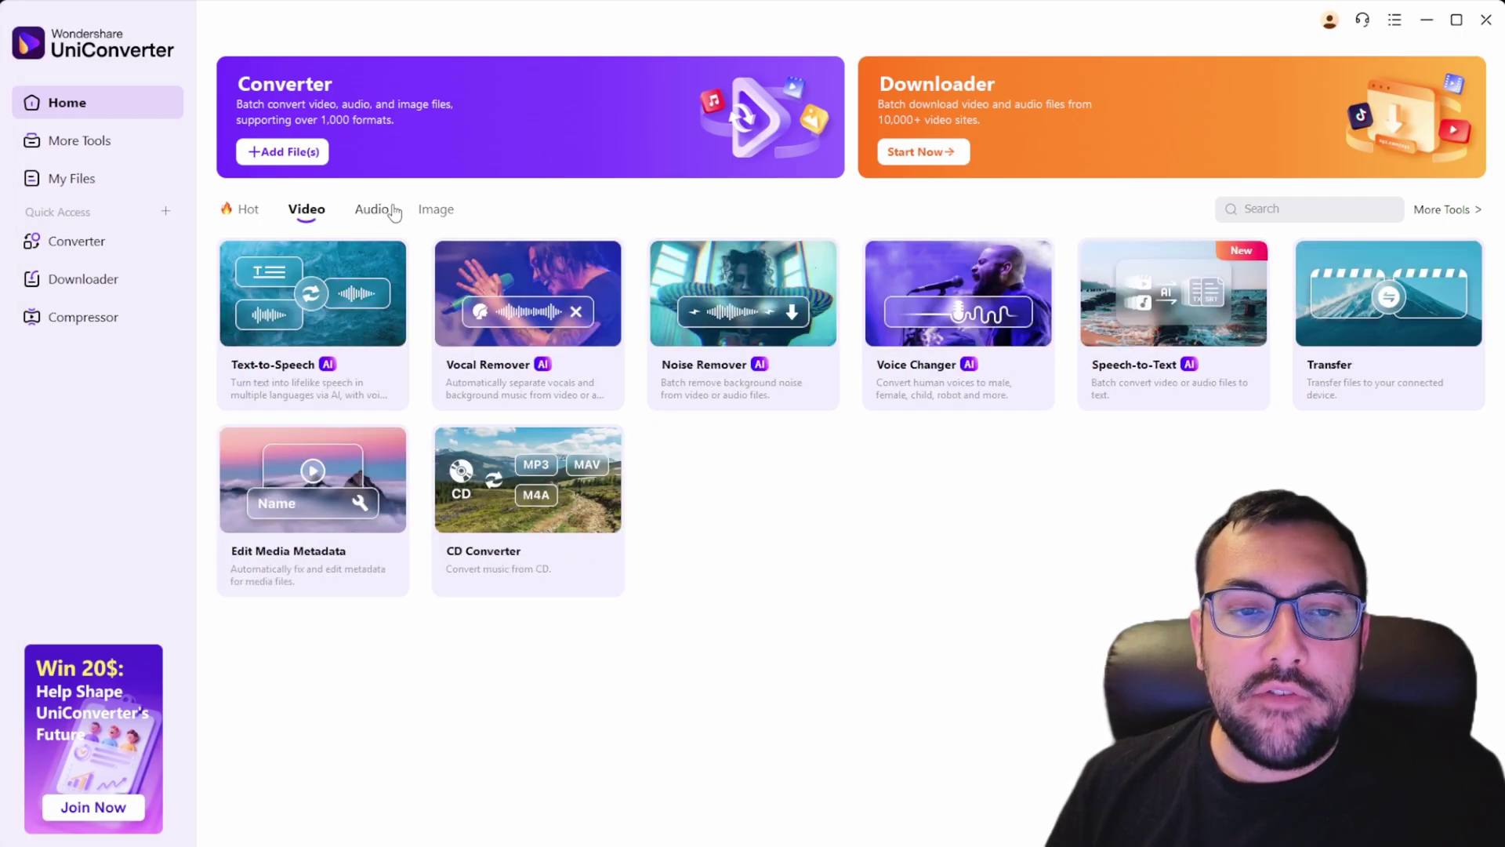
{"action": "left_click", "coordinate": [458, 209]}
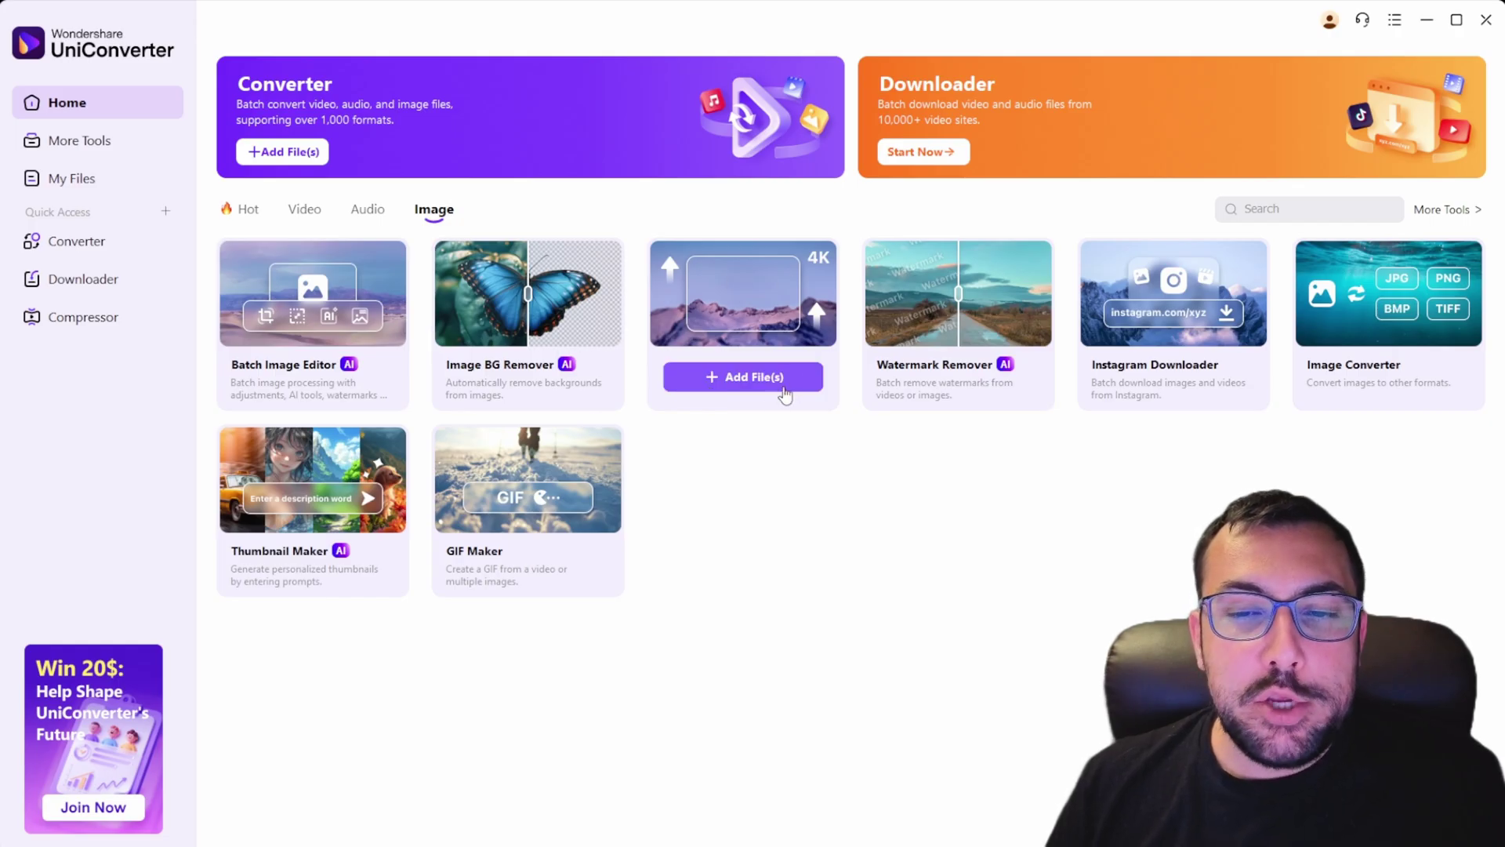
Load the portrait into Image Enhancer and export it with the Auto Enhancer model
{"action": "left_click", "coordinate": [781, 380]}
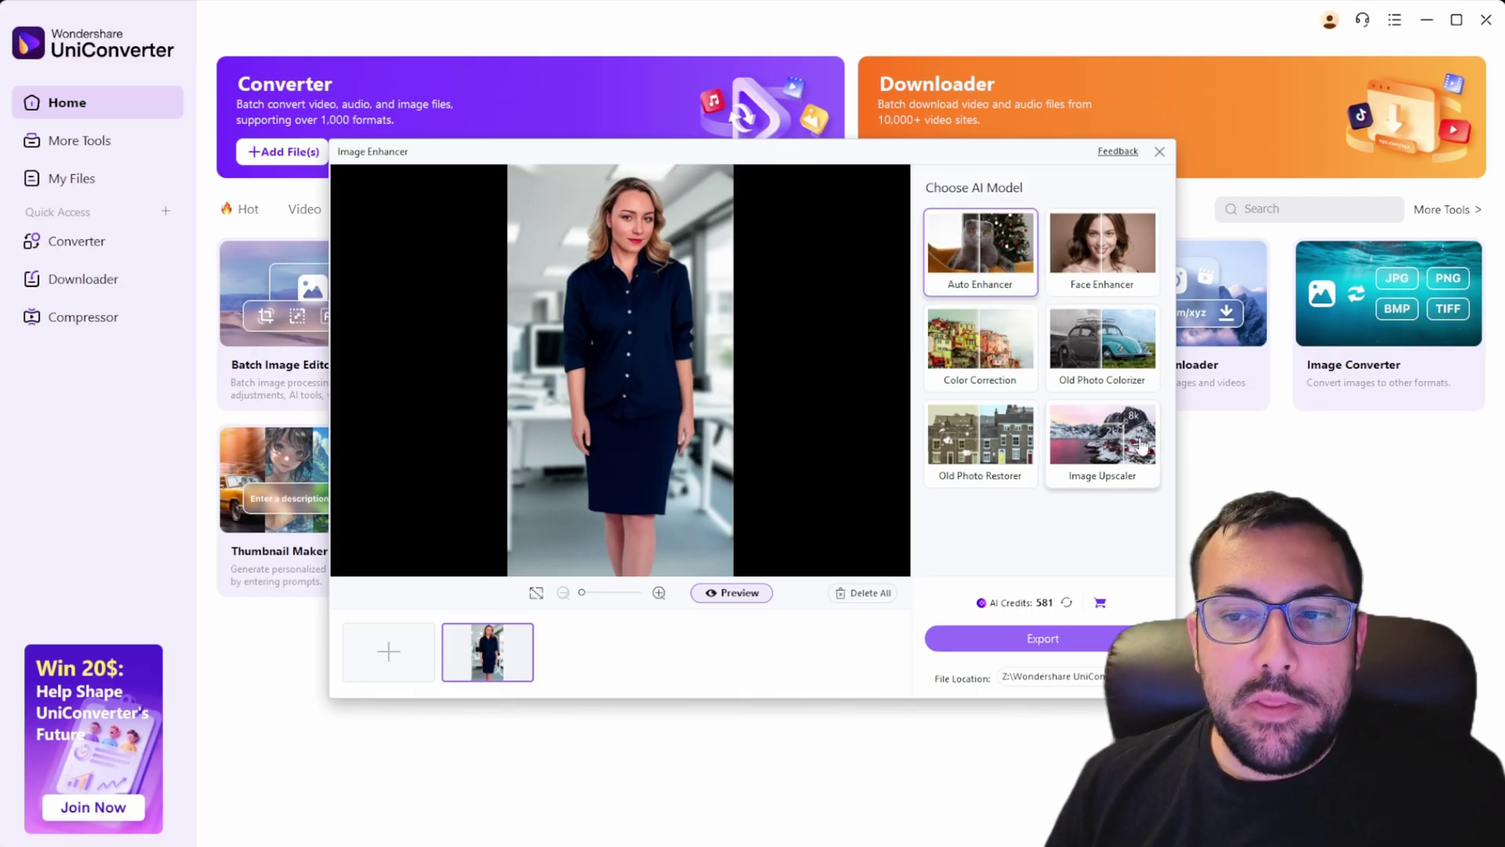
{"action": "mouse_move", "coordinate": [1003, 259]}
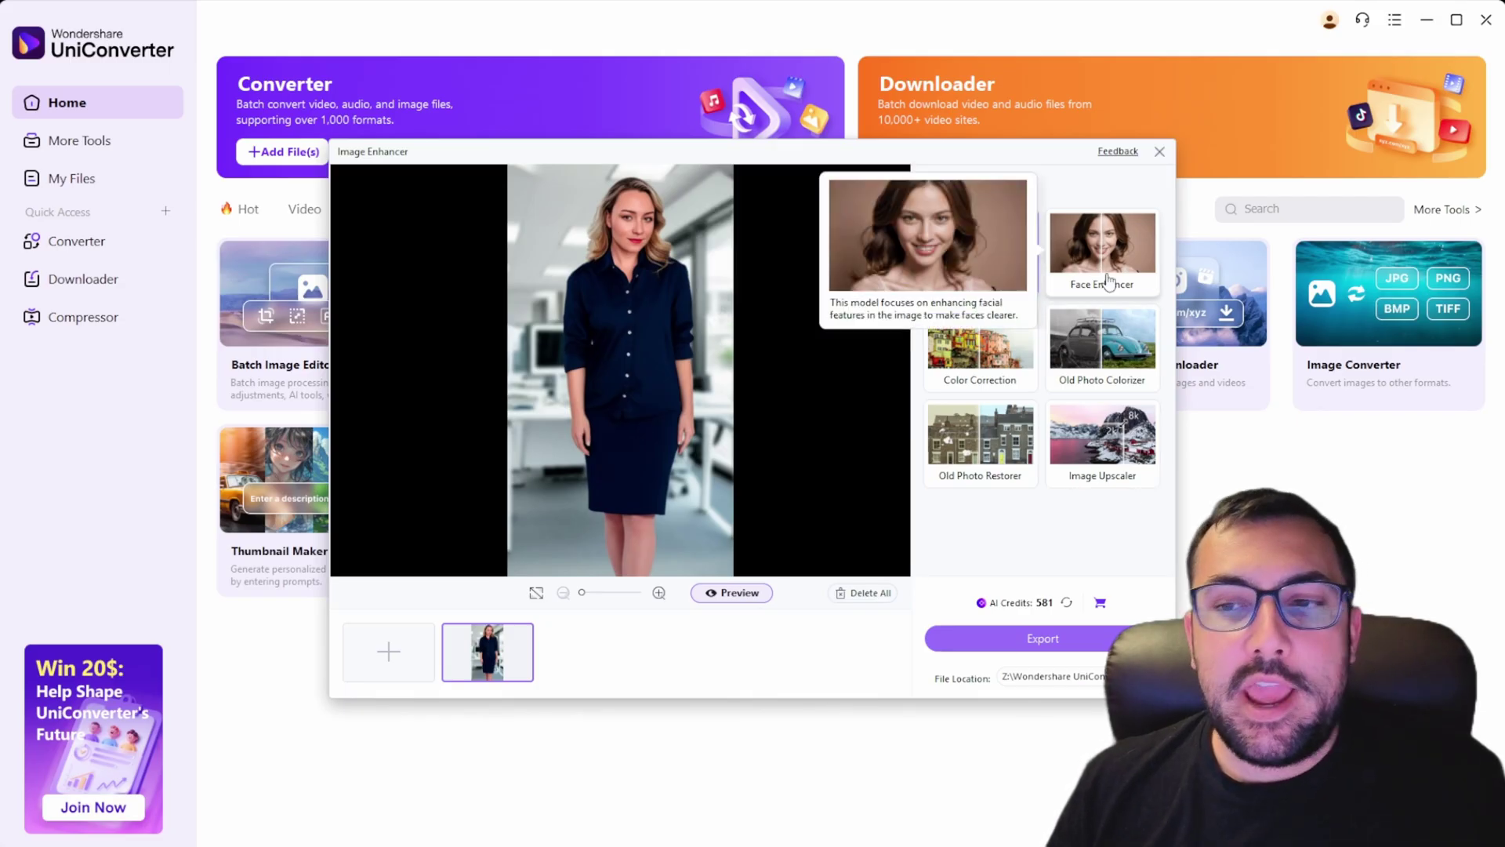
{"action": "mouse_move", "coordinate": [1123, 366]}
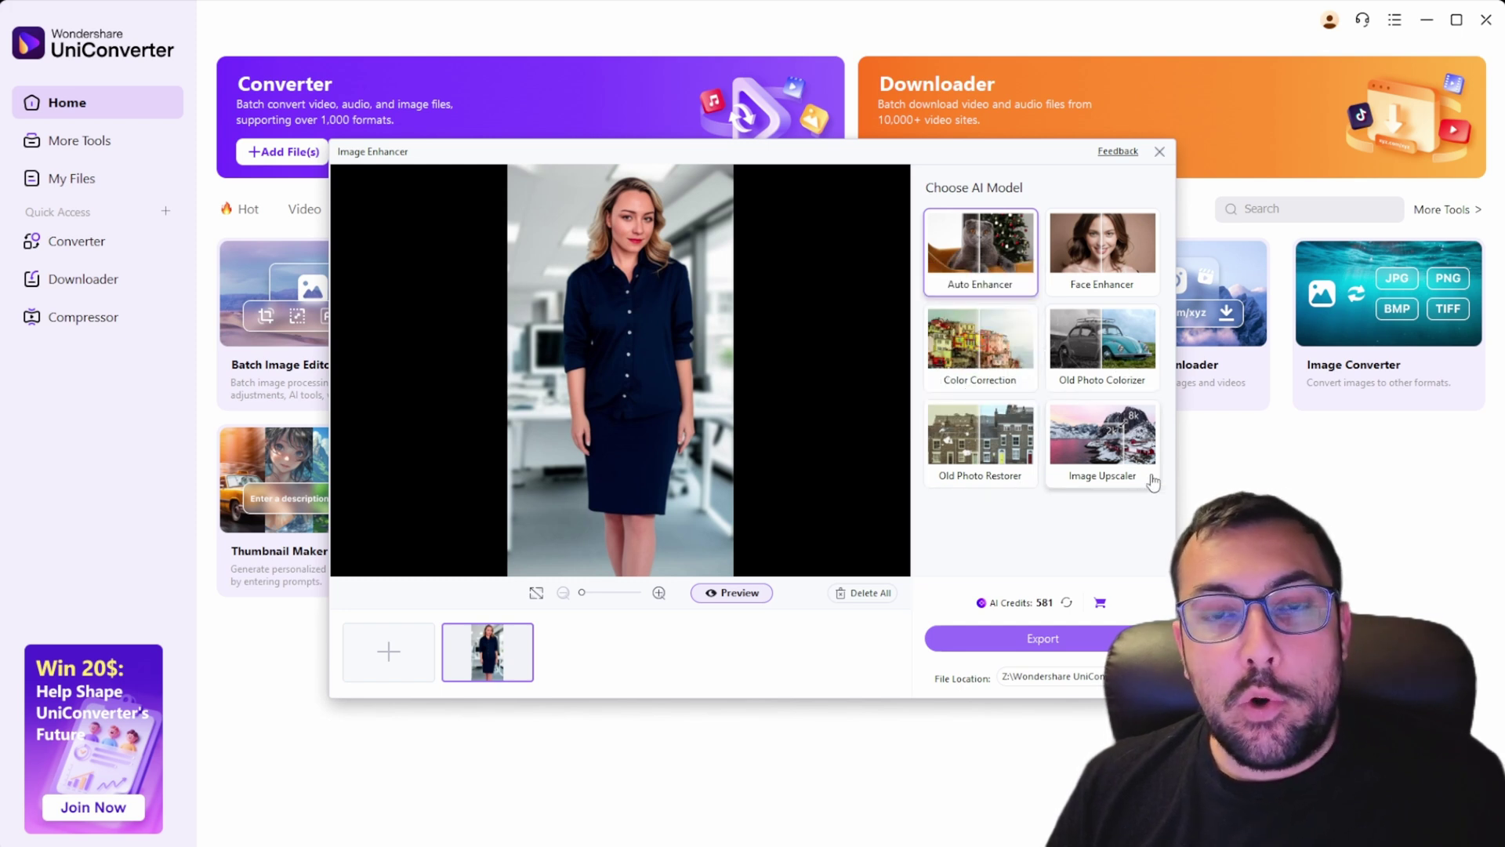
{"action": "mouse_move", "coordinate": [953, 240]}
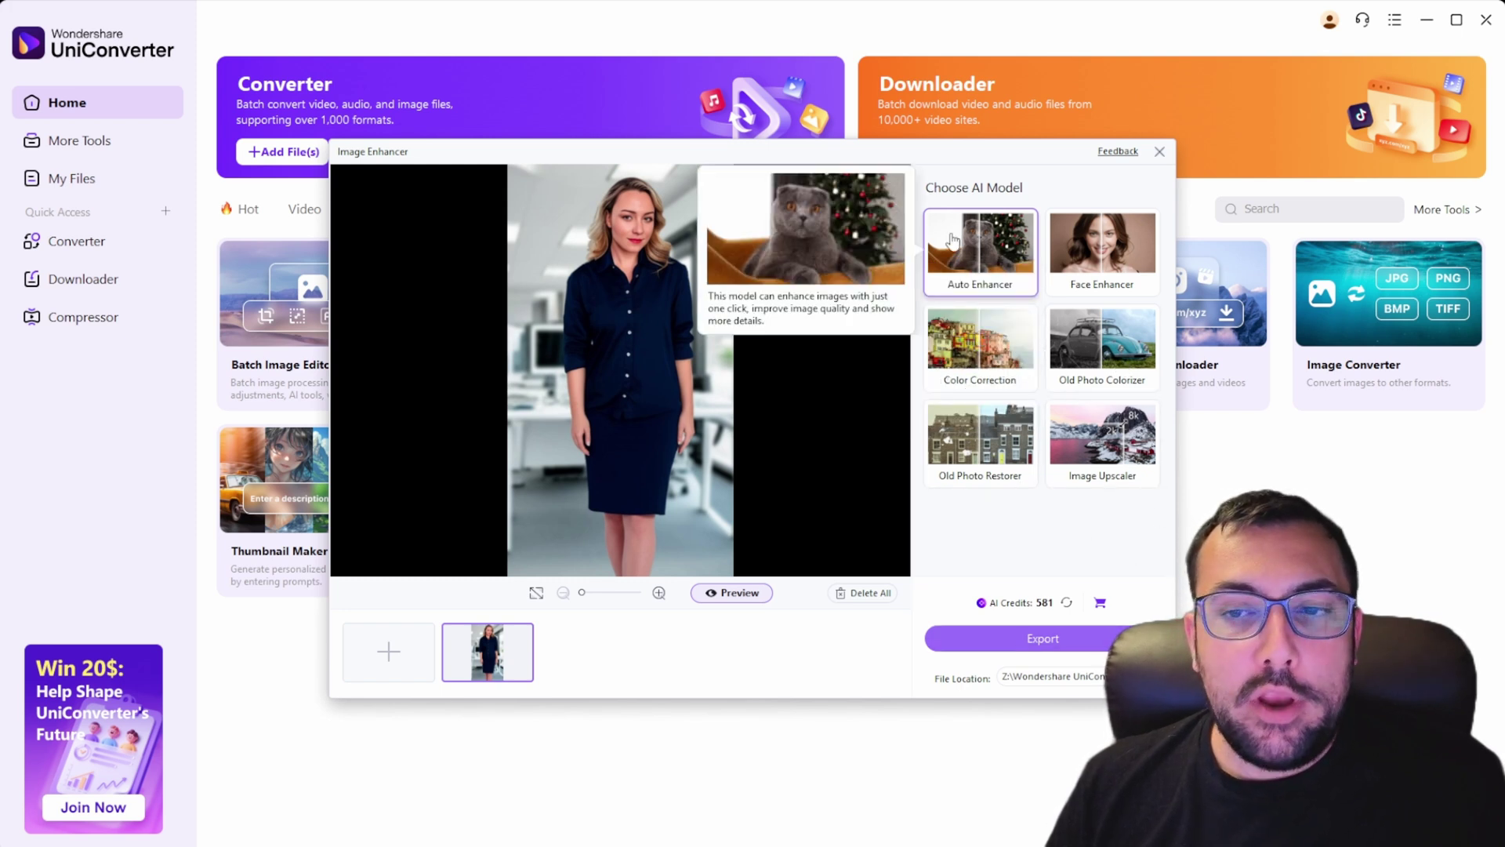
{"action": "left_click", "coordinate": [1053, 643]}
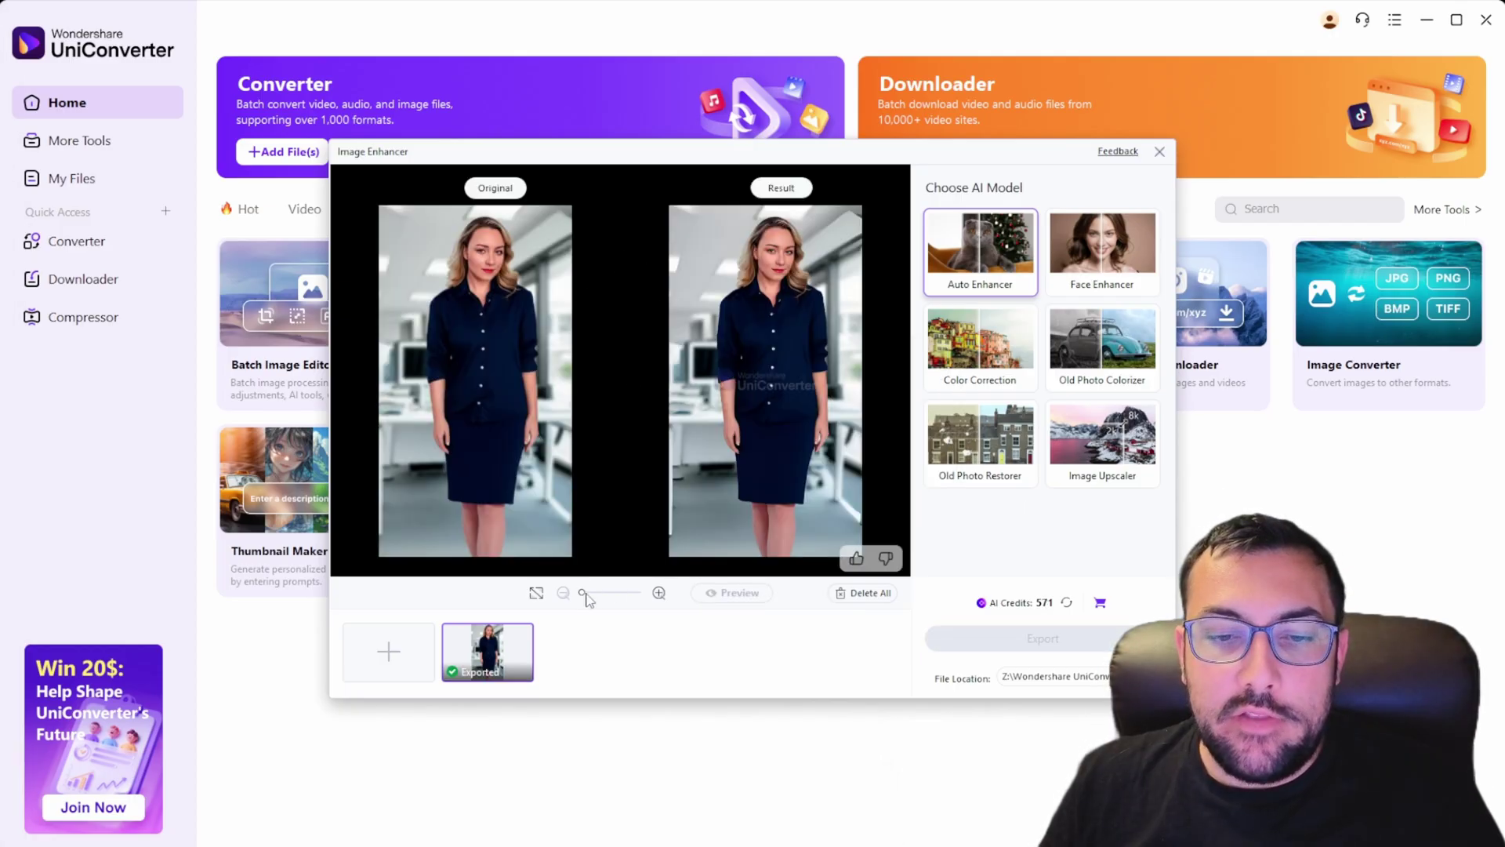
Zoom the original/result comparison to maximum and centre the face, then move the exported image's viewer left
{"action": "left_click_drag", "start_coordinate": [584, 594], "coordinate": [604, 594]}
{"action": "left_click", "coordinate": [658, 593]}
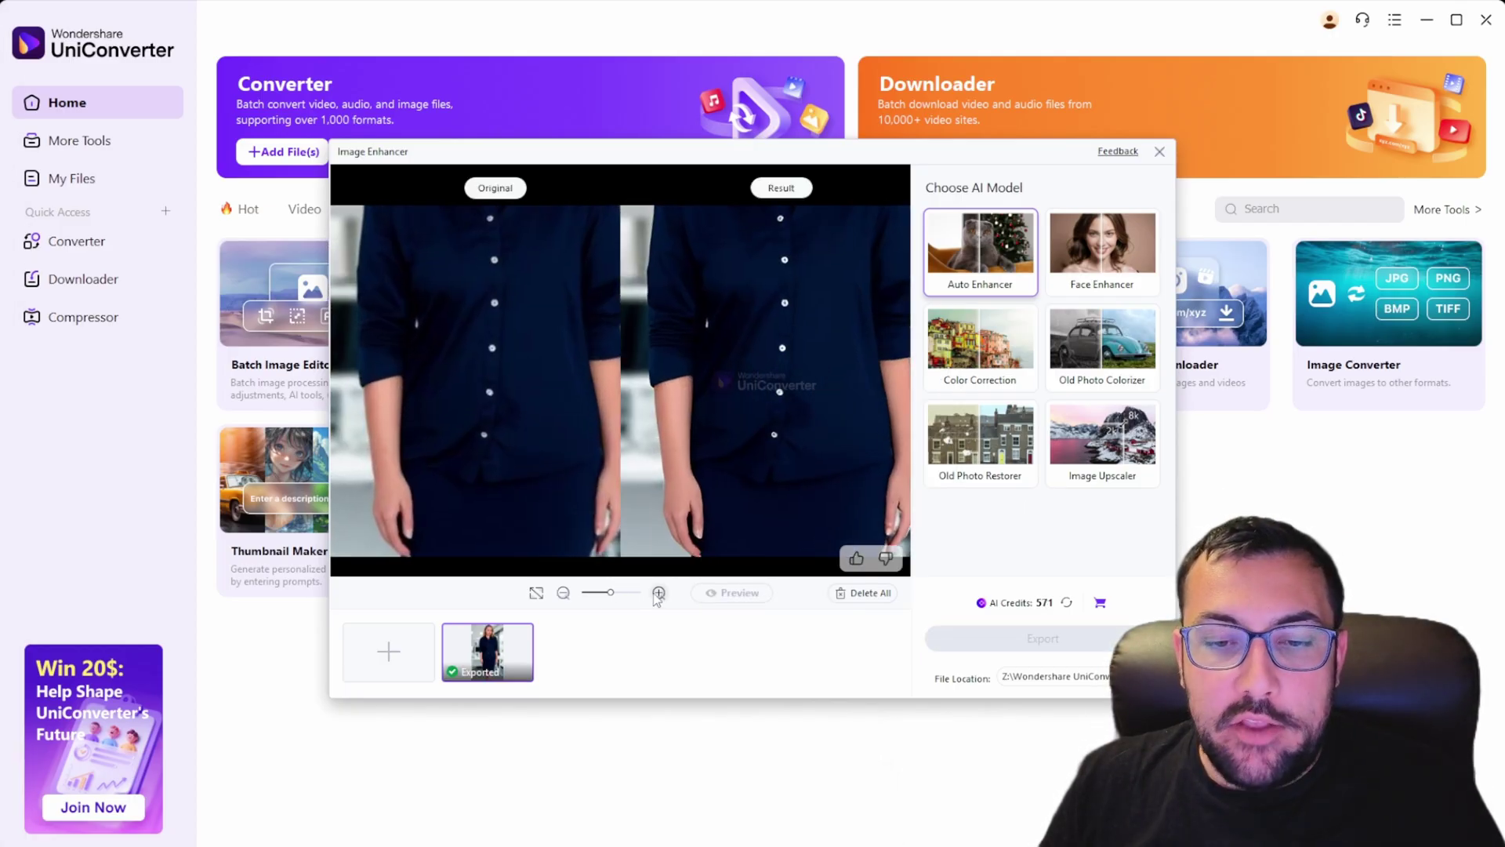
{"action": "left_click_drag", "start_coordinate": [623, 595], "coordinate": [641, 593]}
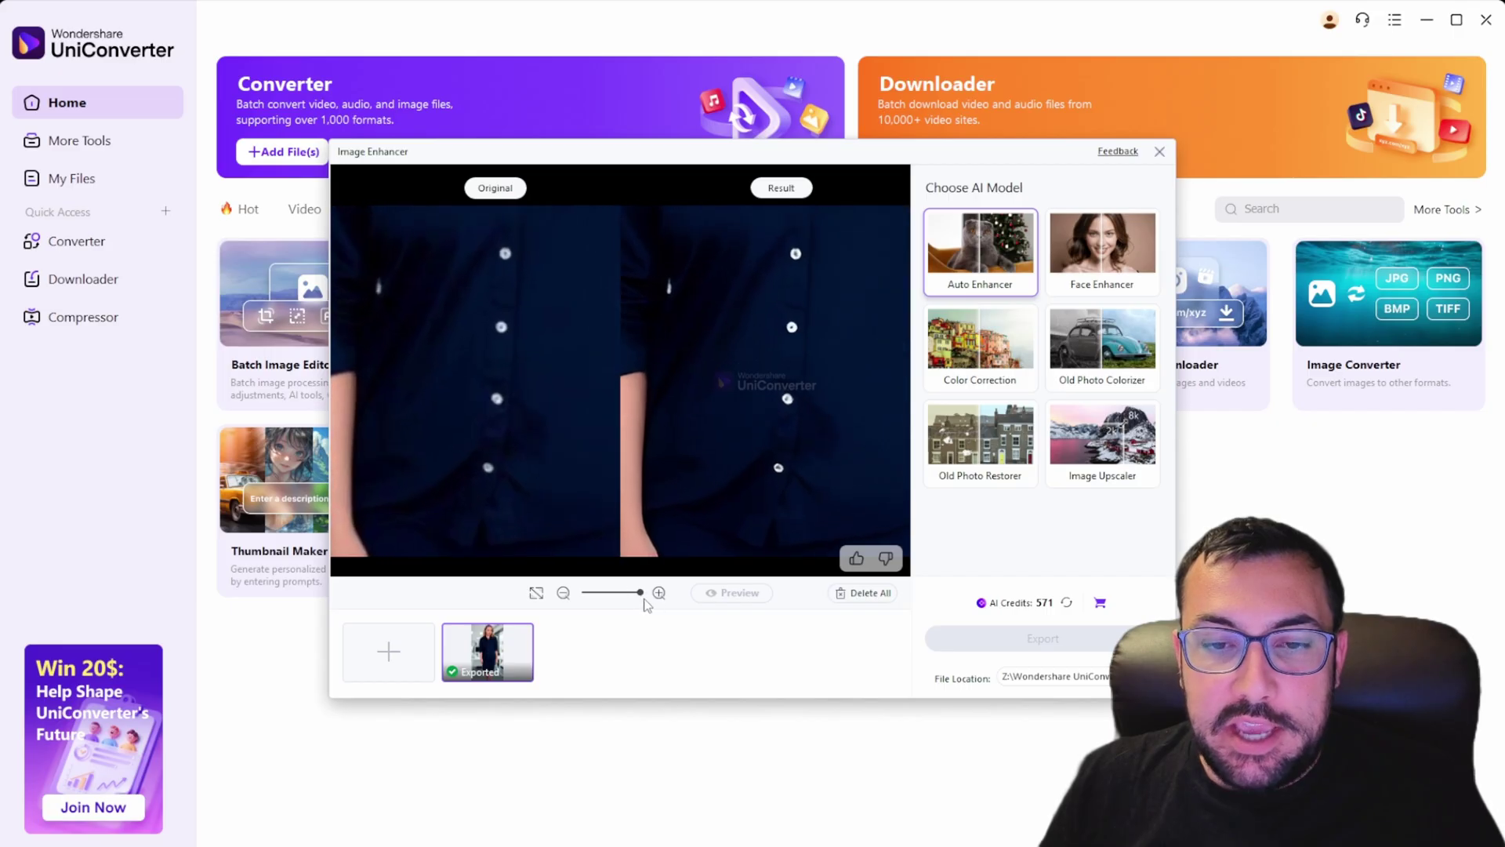
{"action": "left_click_drag", "start_coordinate": [648, 278], "coordinate": [636, 453]}
{"action": "left_click_drag", "start_coordinate": [639, 278], "coordinate": [631, 470]}
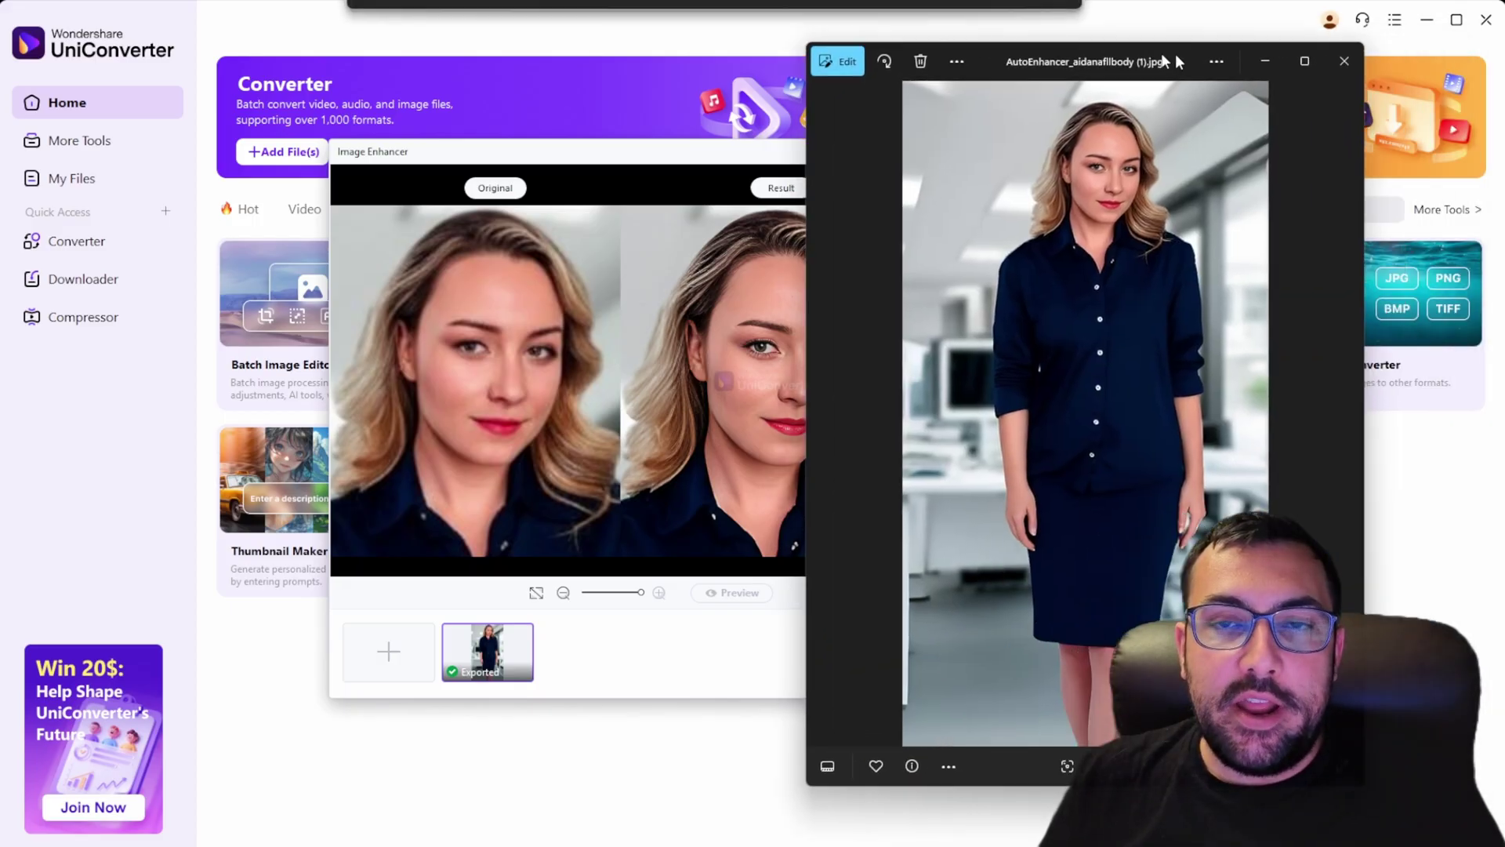
{"action": "left_click_drag", "start_coordinate": [1171, 50], "coordinate": [740, 52]}
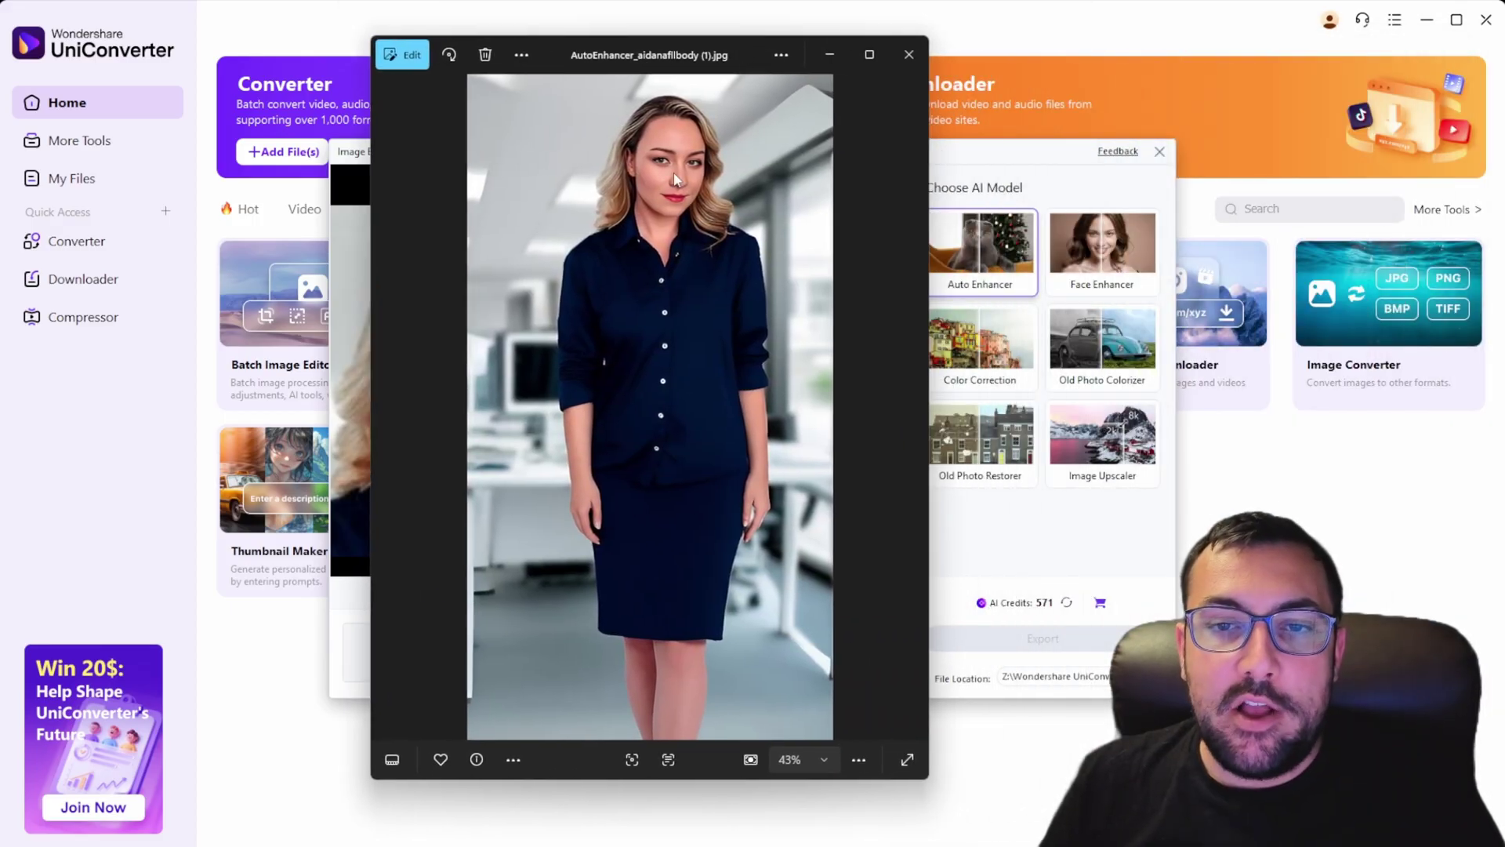
Zoom into the enhanced portrait's forehead and hairline in Photos, then zoom back out
{"action": "scroll", "coordinate": [674, 172], "scroll_direction": "up", "scroll_amount": 6}
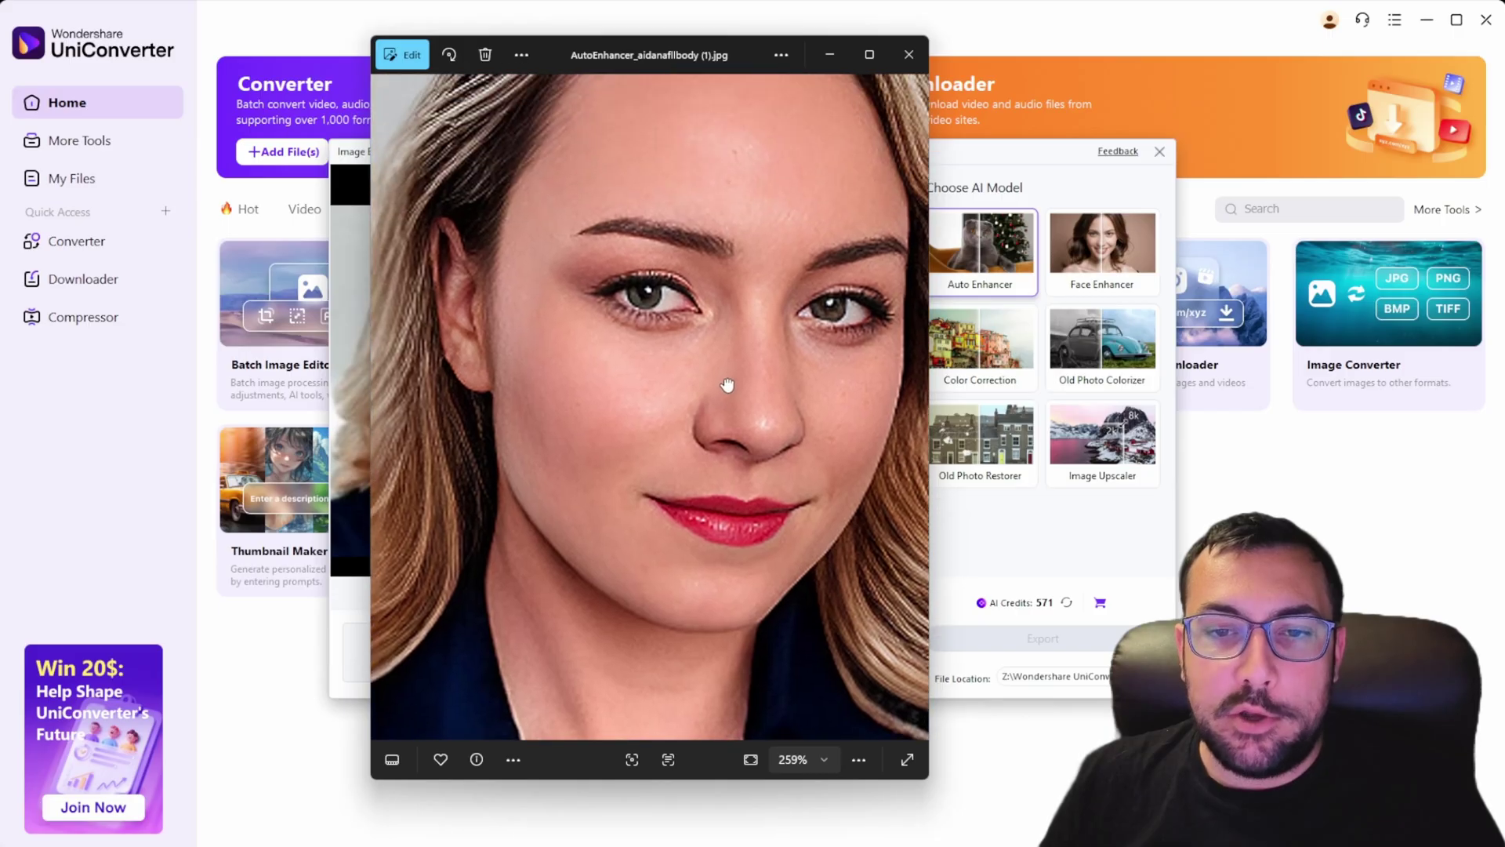
{"action": "left_click_drag", "start_coordinate": [727, 384], "coordinate": [748, 78]}
{"action": "scroll", "coordinate": [699, 254], "scroll_direction": "down", "scroll_amount": 5}
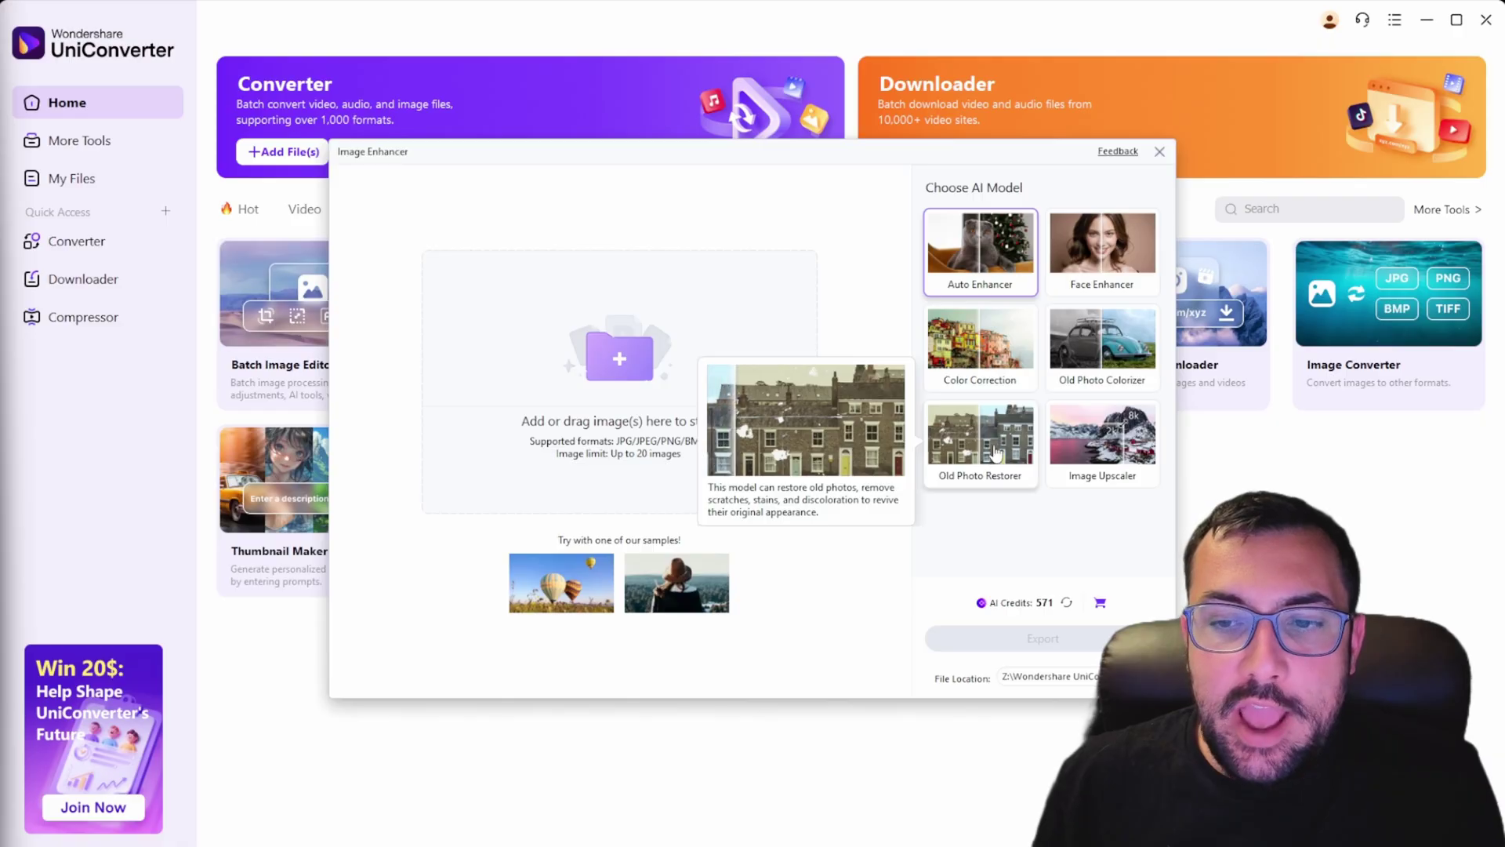
Restore the scratched dog sample with Old Photo Restorer and export it as OldPhotoRestorer_Src.jpg
{"action": "left_click", "coordinate": [990, 453]}
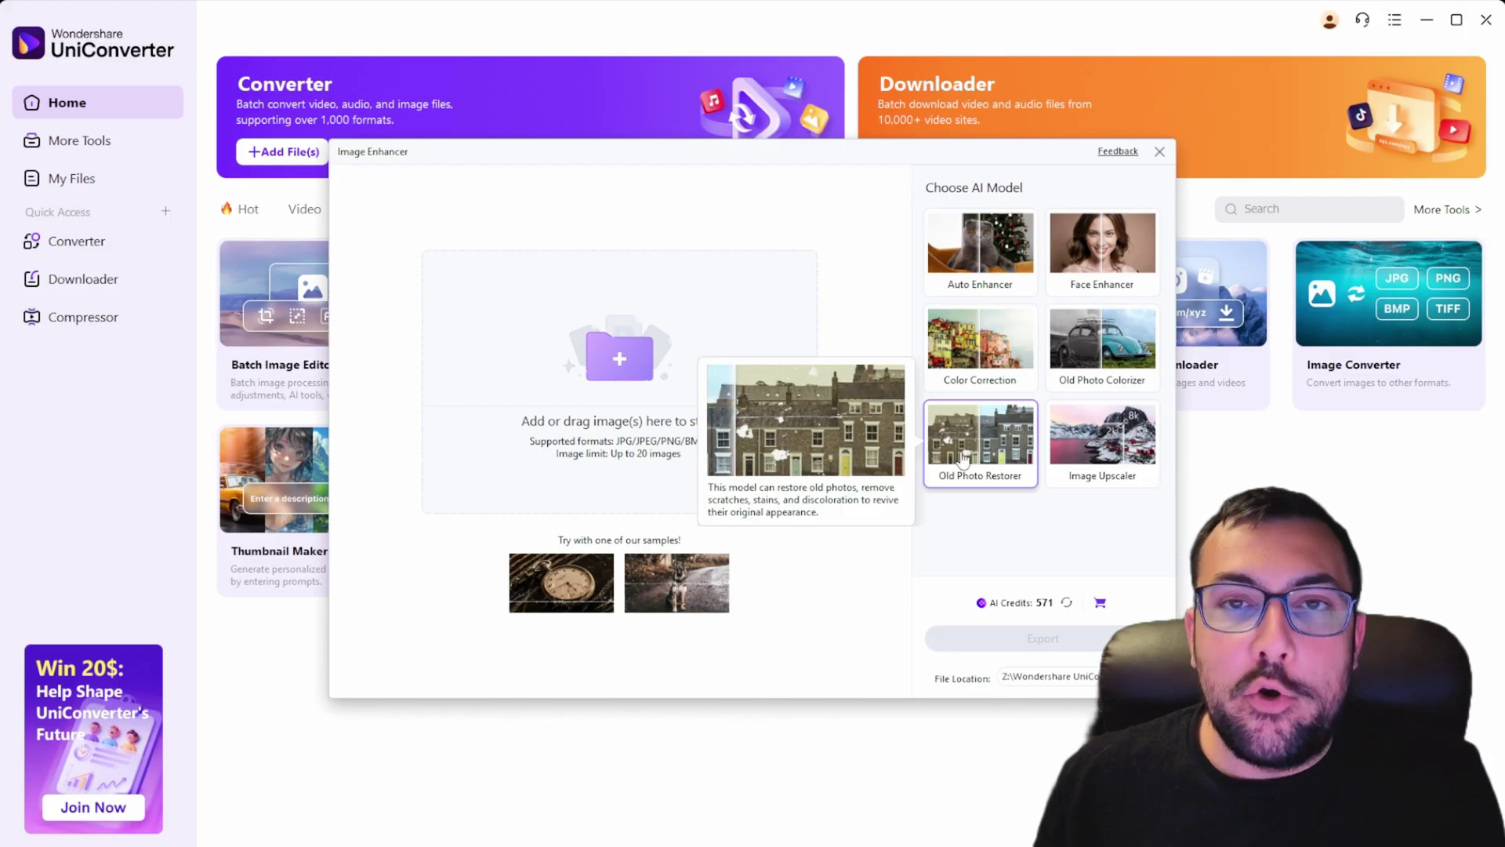
{"action": "left_click", "coordinate": [645, 581]}
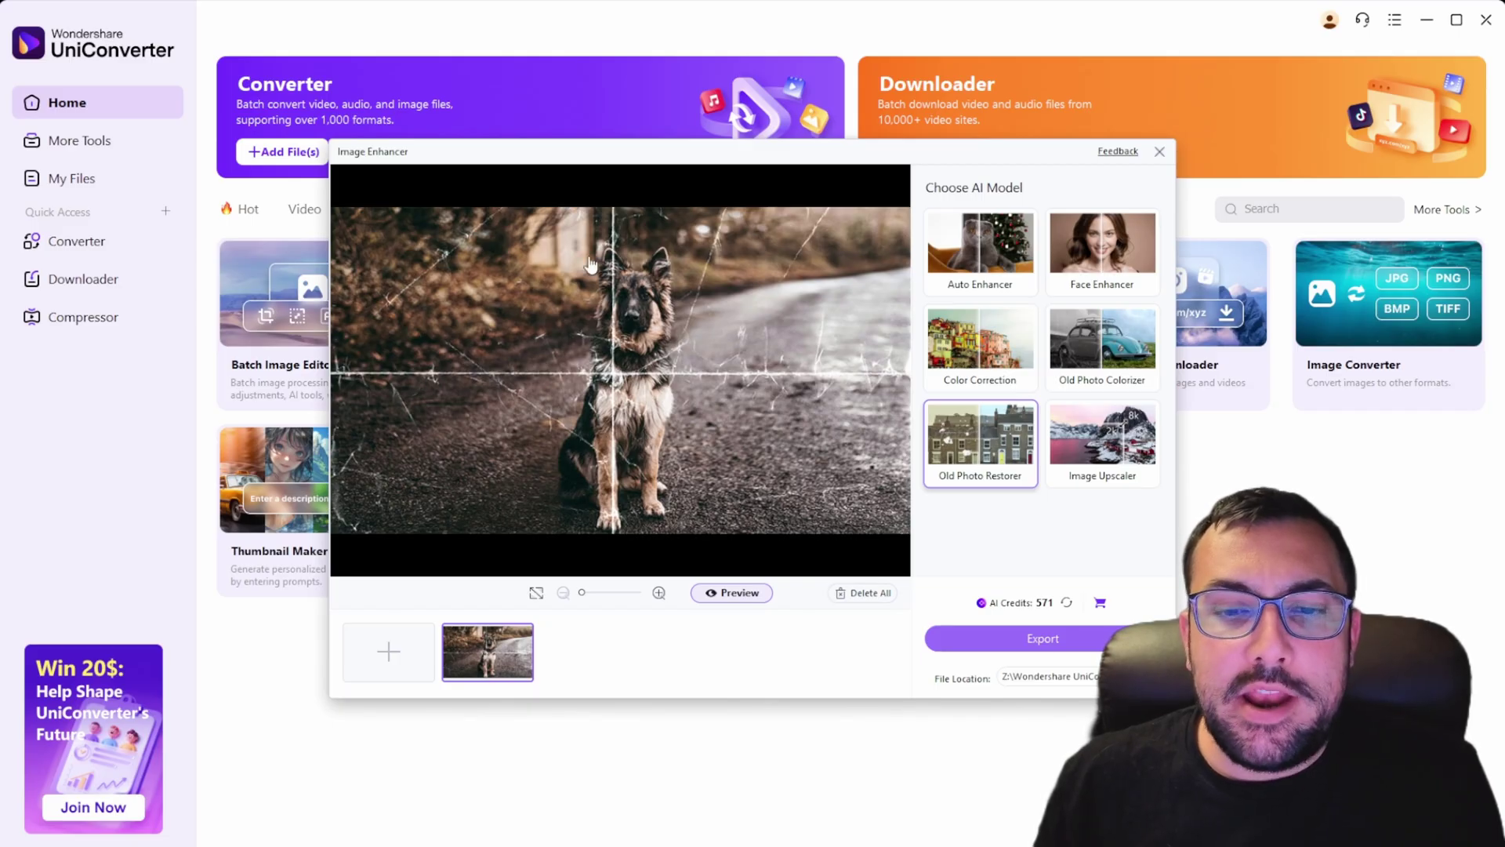
{"action": "left_click", "coordinate": [1065, 635]}
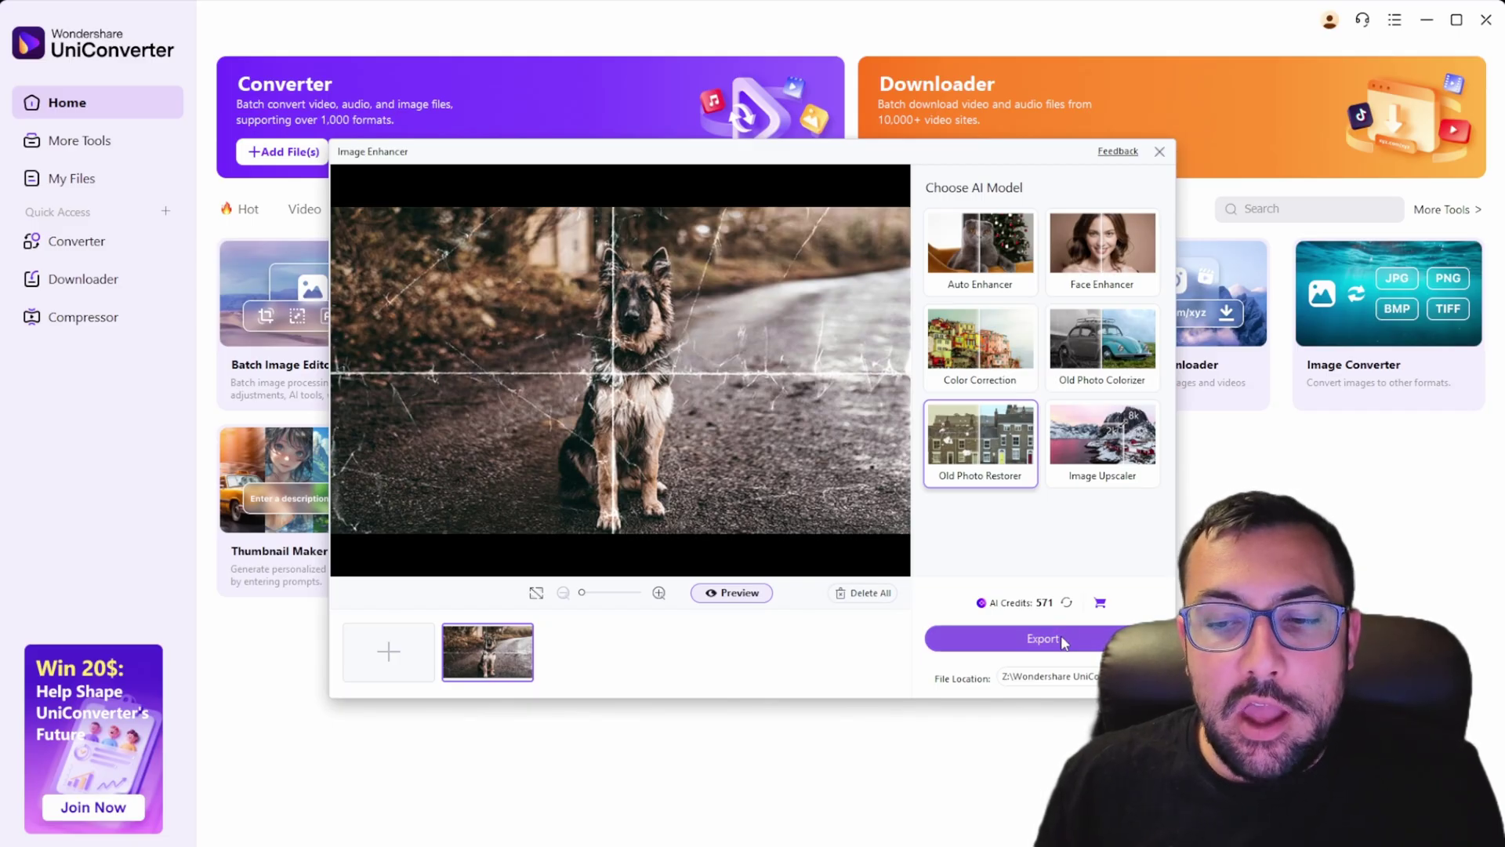
{"action": "mouse_move", "coordinate": [1012, 603]}
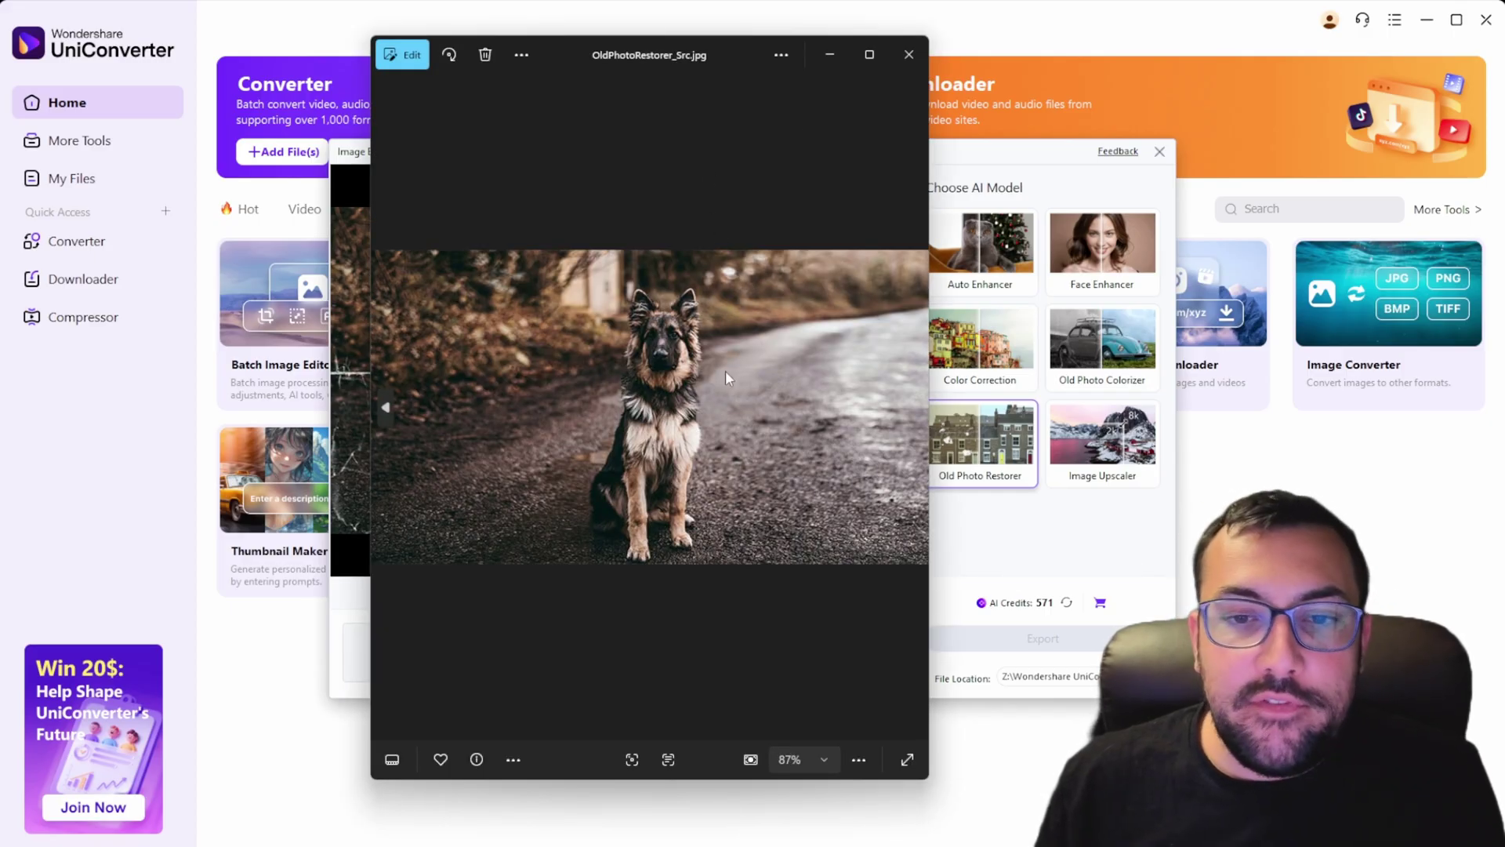
Zoom and pan across the restored dog photo in Photos, then close the viewer
{"action": "scroll", "coordinate": [690, 470], "scroll_direction": "up", "scroll_amount": 5}
{"action": "left_click_drag", "start_coordinate": [659, 172], "coordinate": [717, 321]}
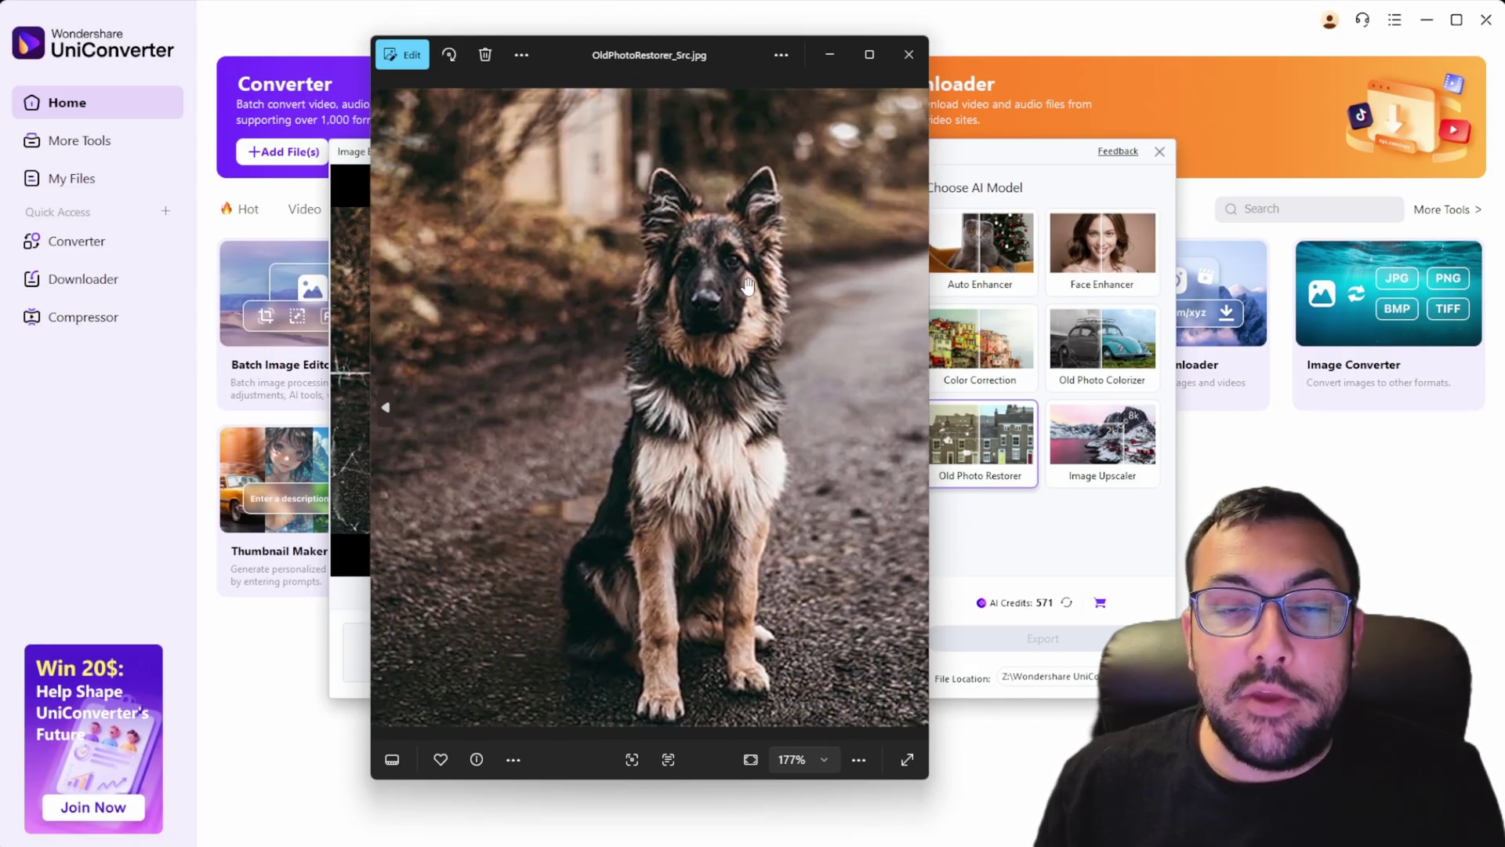
{"action": "left_click", "coordinate": [909, 55]}
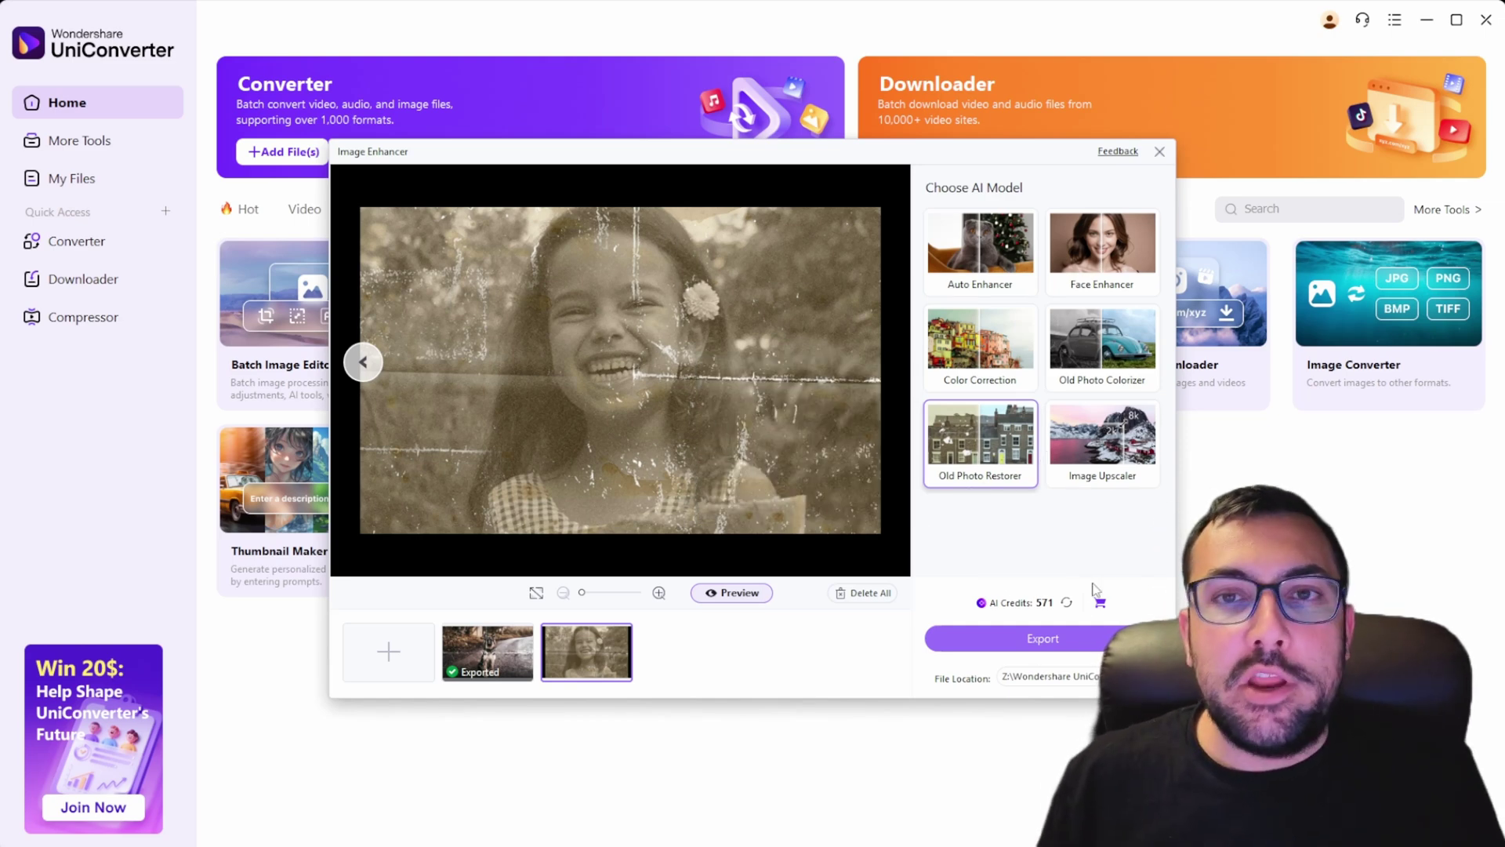
Export the restored girl photo, pan its before/after view to her face, then select Color Correction
{"action": "left_click", "coordinate": [1043, 639]}
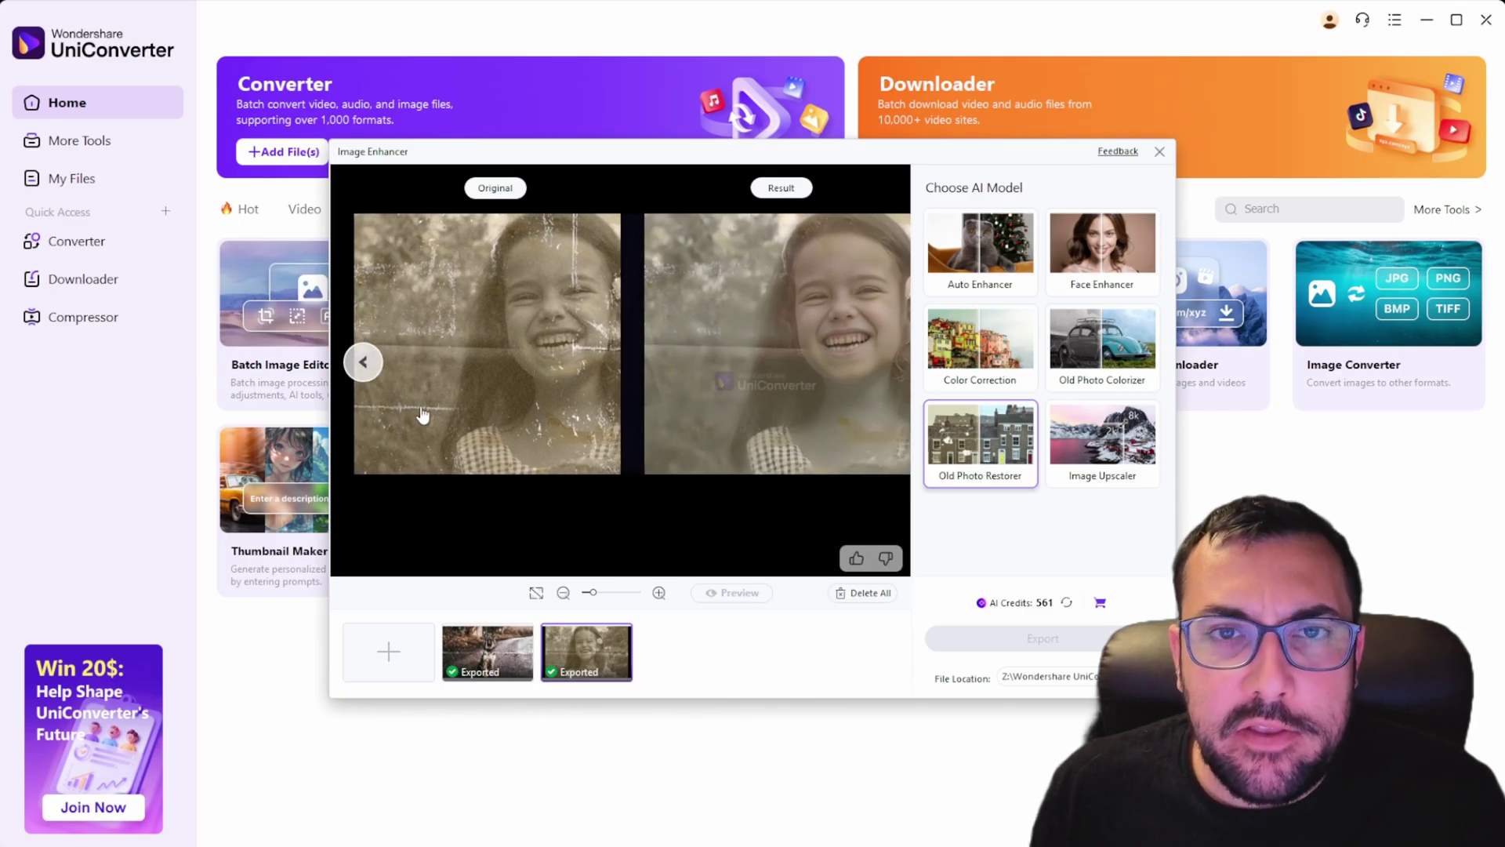
{"action": "scroll", "coordinate": [422, 414], "scroll_direction": "up", "scroll_amount": 3}
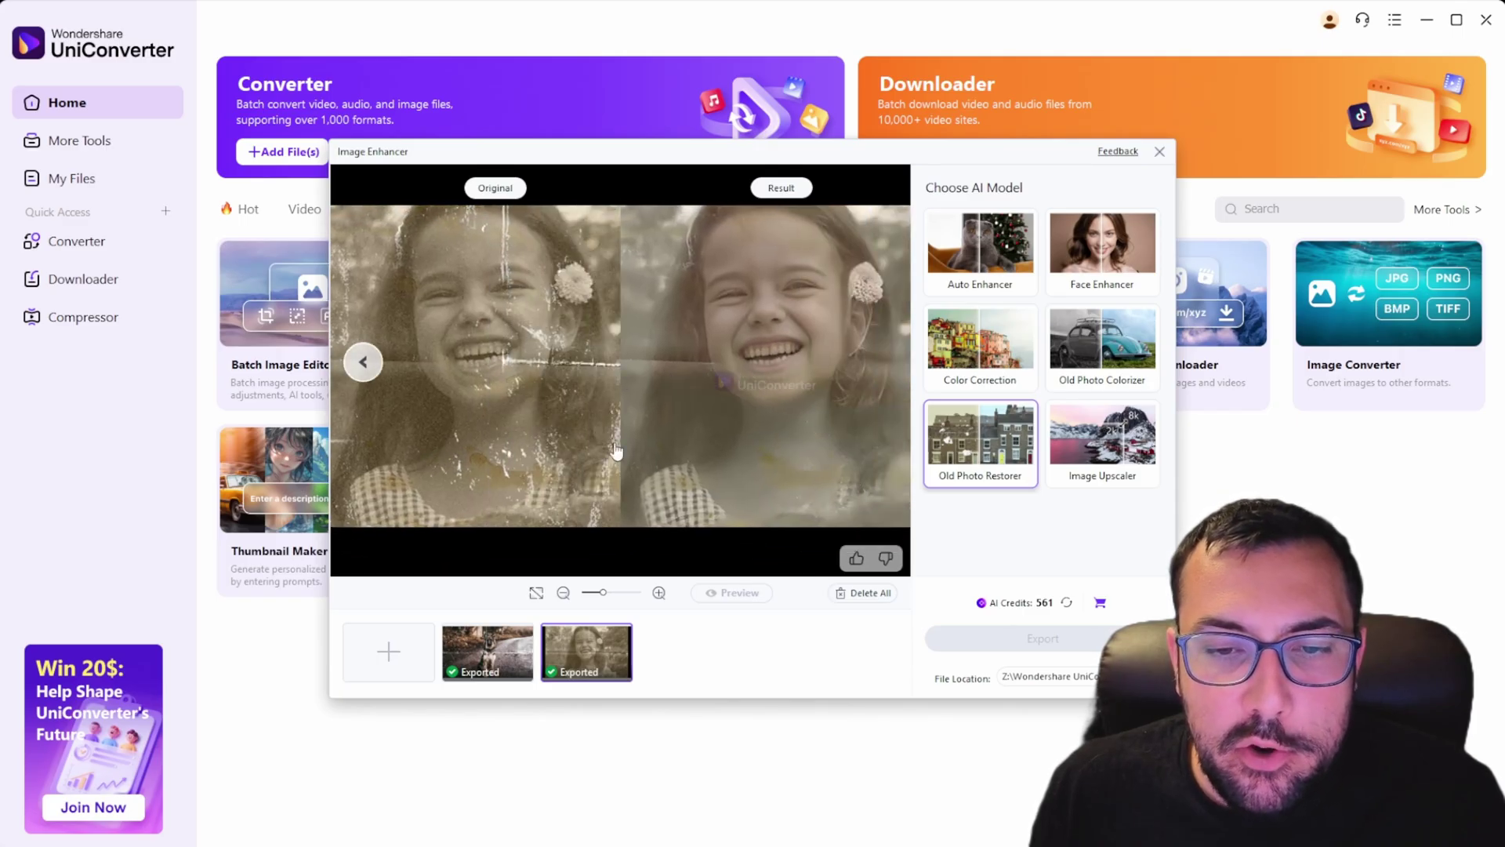
{"action": "left_click_drag", "start_coordinate": [782, 450], "coordinate": [713, 512]}
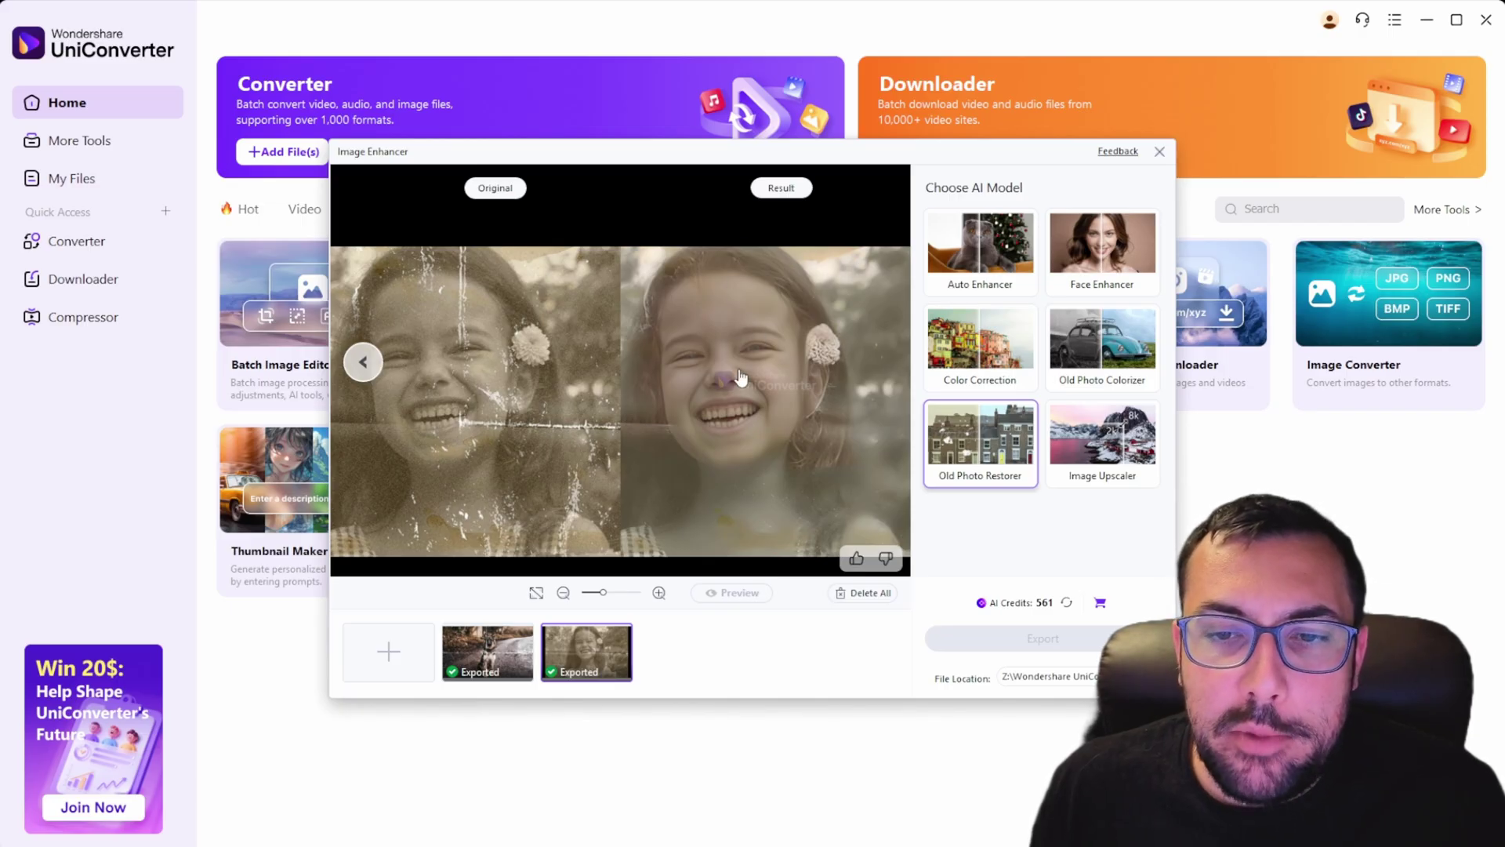
{"action": "left_click_drag", "start_coordinate": [556, 394], "coordinate": [508, 335]}
{"action": "left_click", "coordinate": [974, 341]}
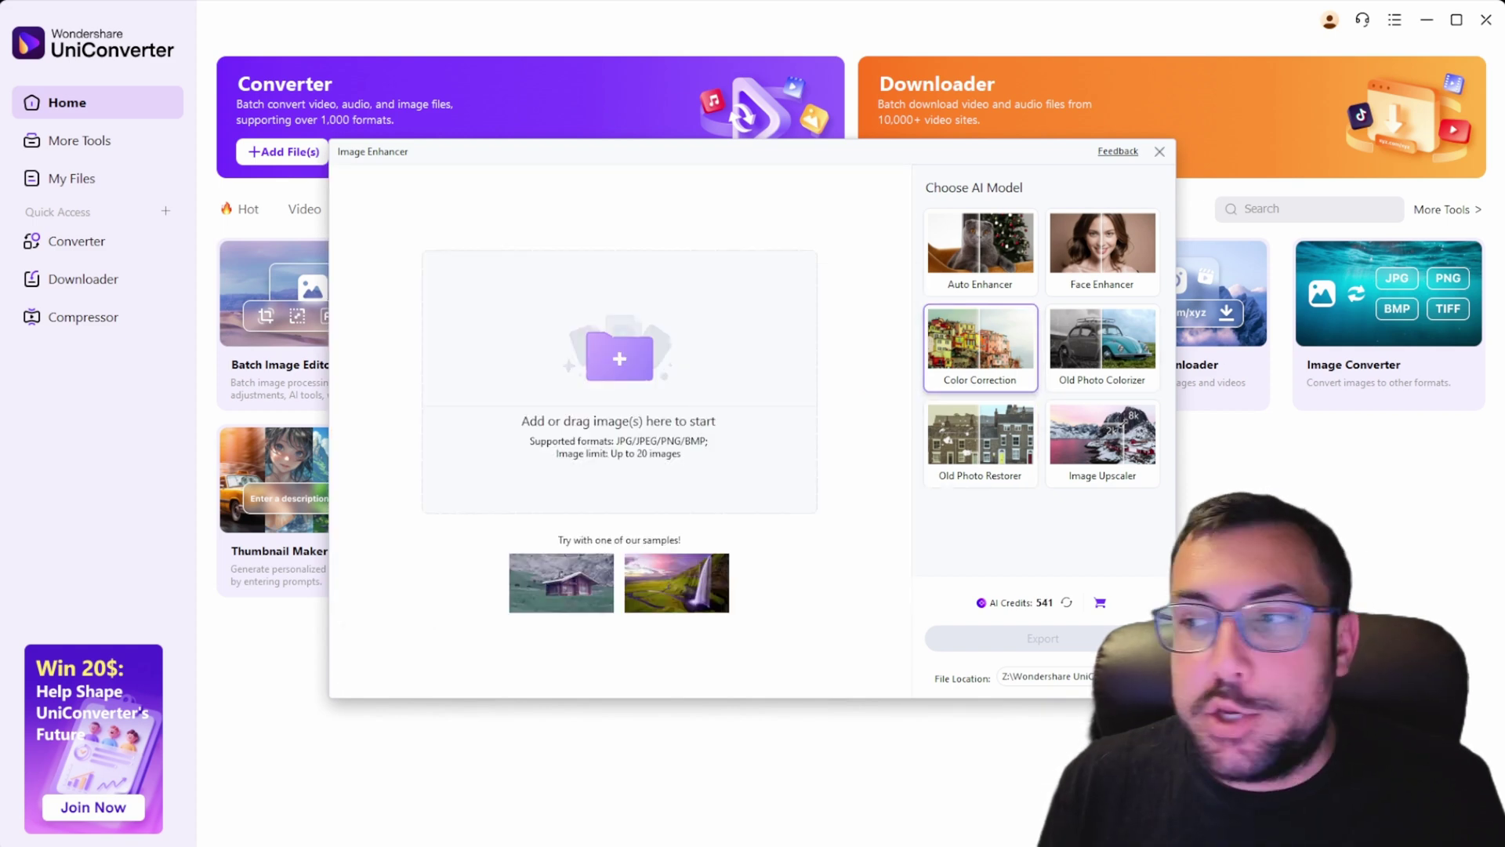
Preview the dim room photo in Photos, then colour-correct it in Image Enhancer and zoom the result
{"action": "key", "text": "alt+Tab"}
{"action": "left_click_drag", "start_coordinate": [836, 37], "coordinate": [677, 41]}
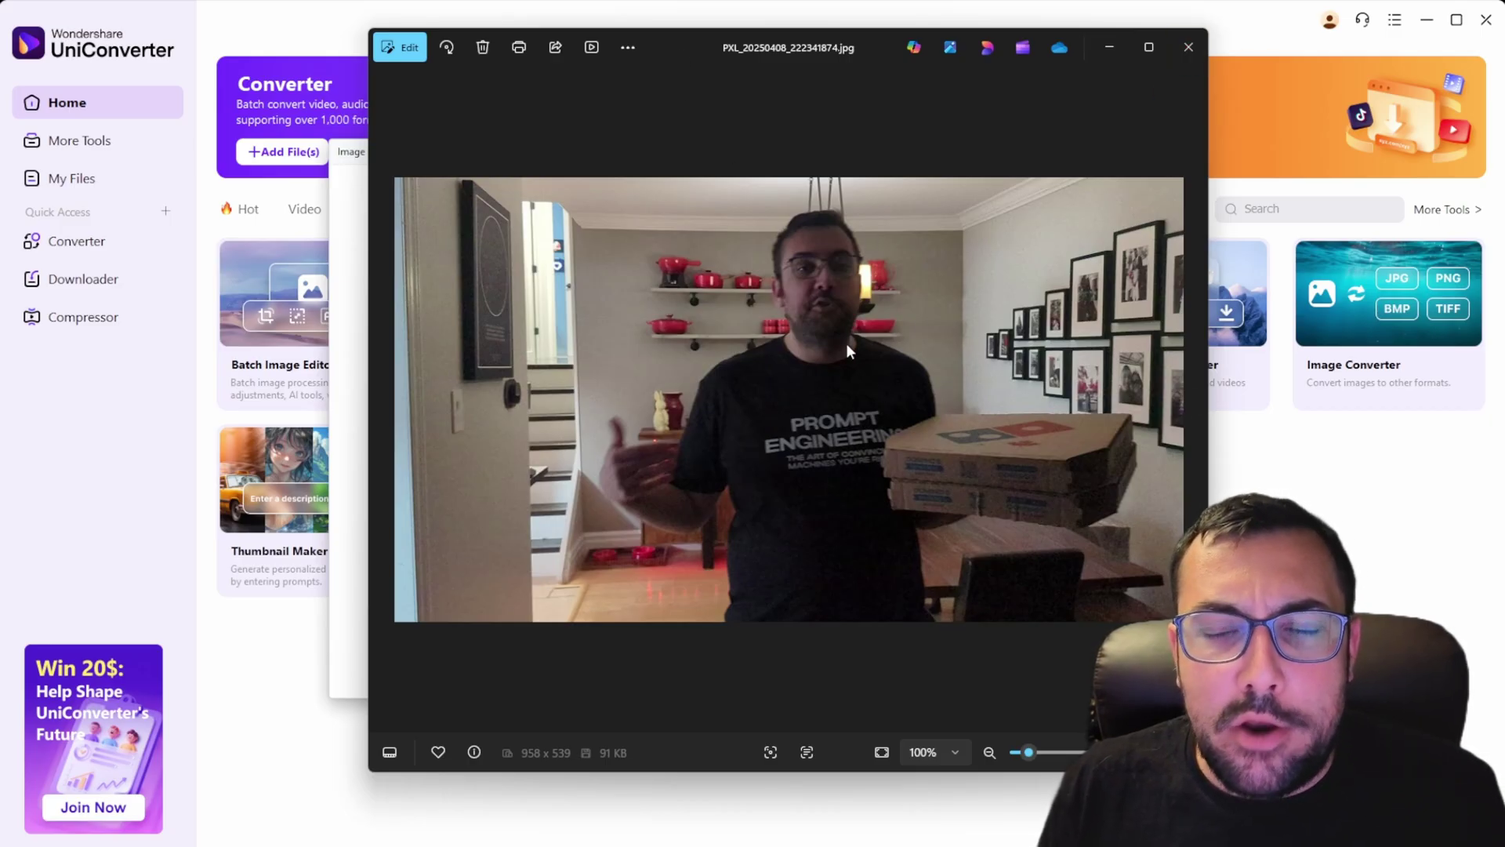
{"action": "left_click", "coordinate": [1189, 47]}
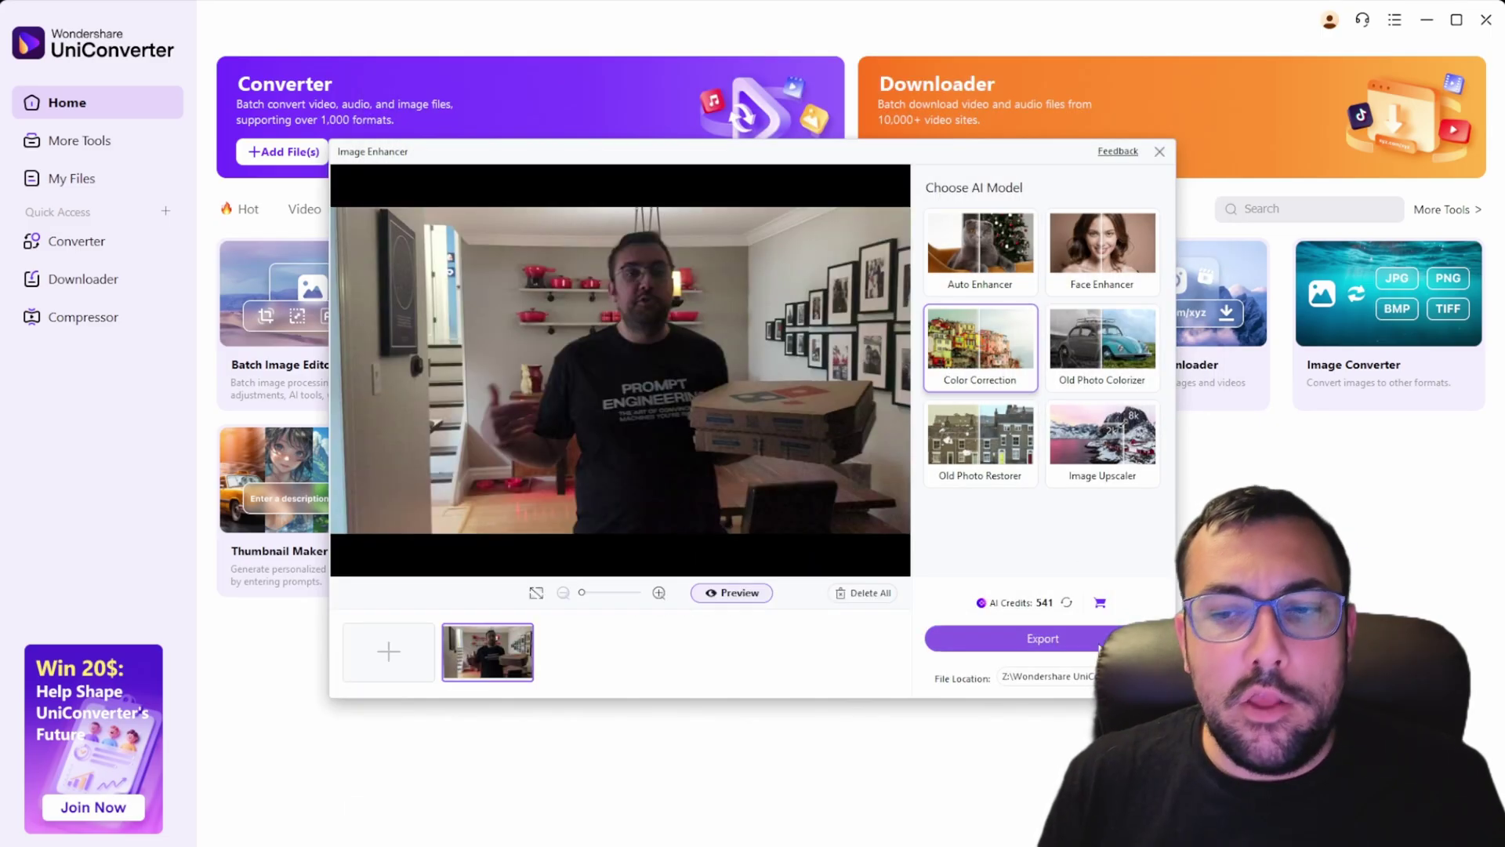
{"action": "left_click", "coordinate": [1095, 636]}
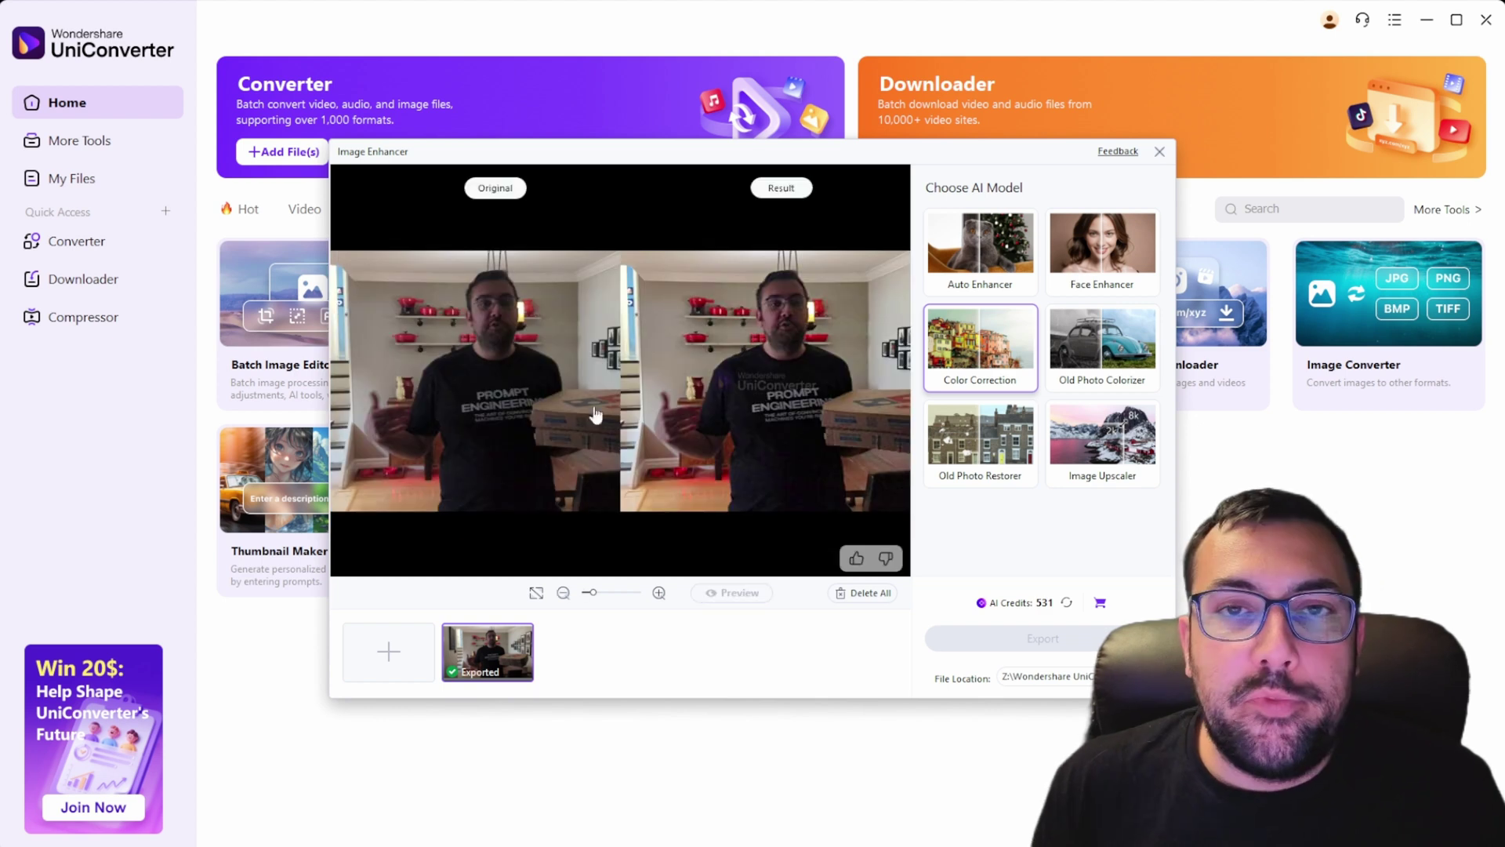
{"action": "scroll", "coordinate": [681, 328], "scroll_direction": "up", "scroll_amount": 2}
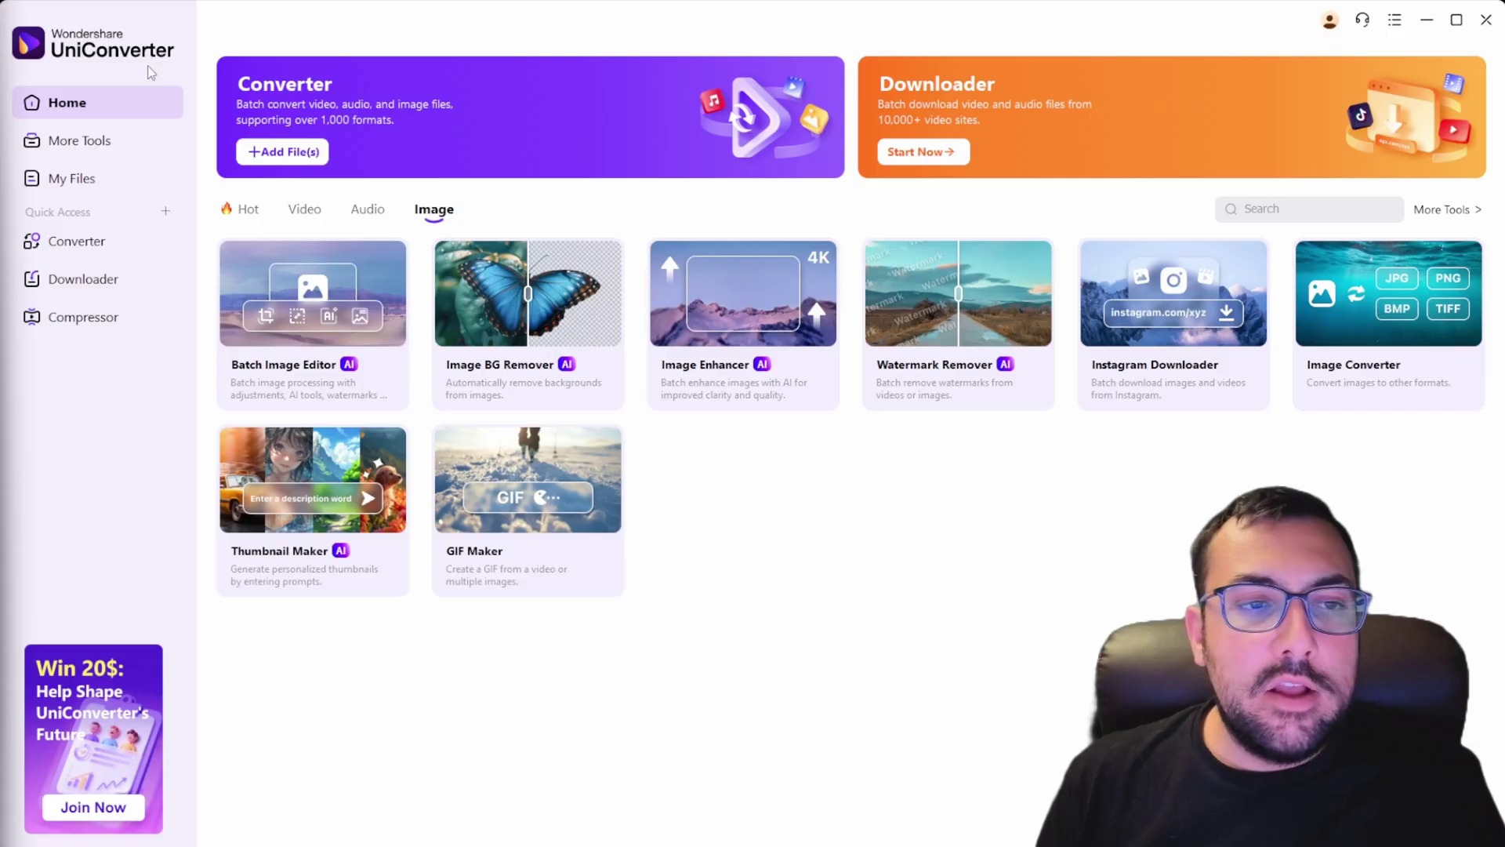
Open Video Enhancer from the Video tools and read each AI model's description
{"action": "left_click", "coordinate": [297, 222]}
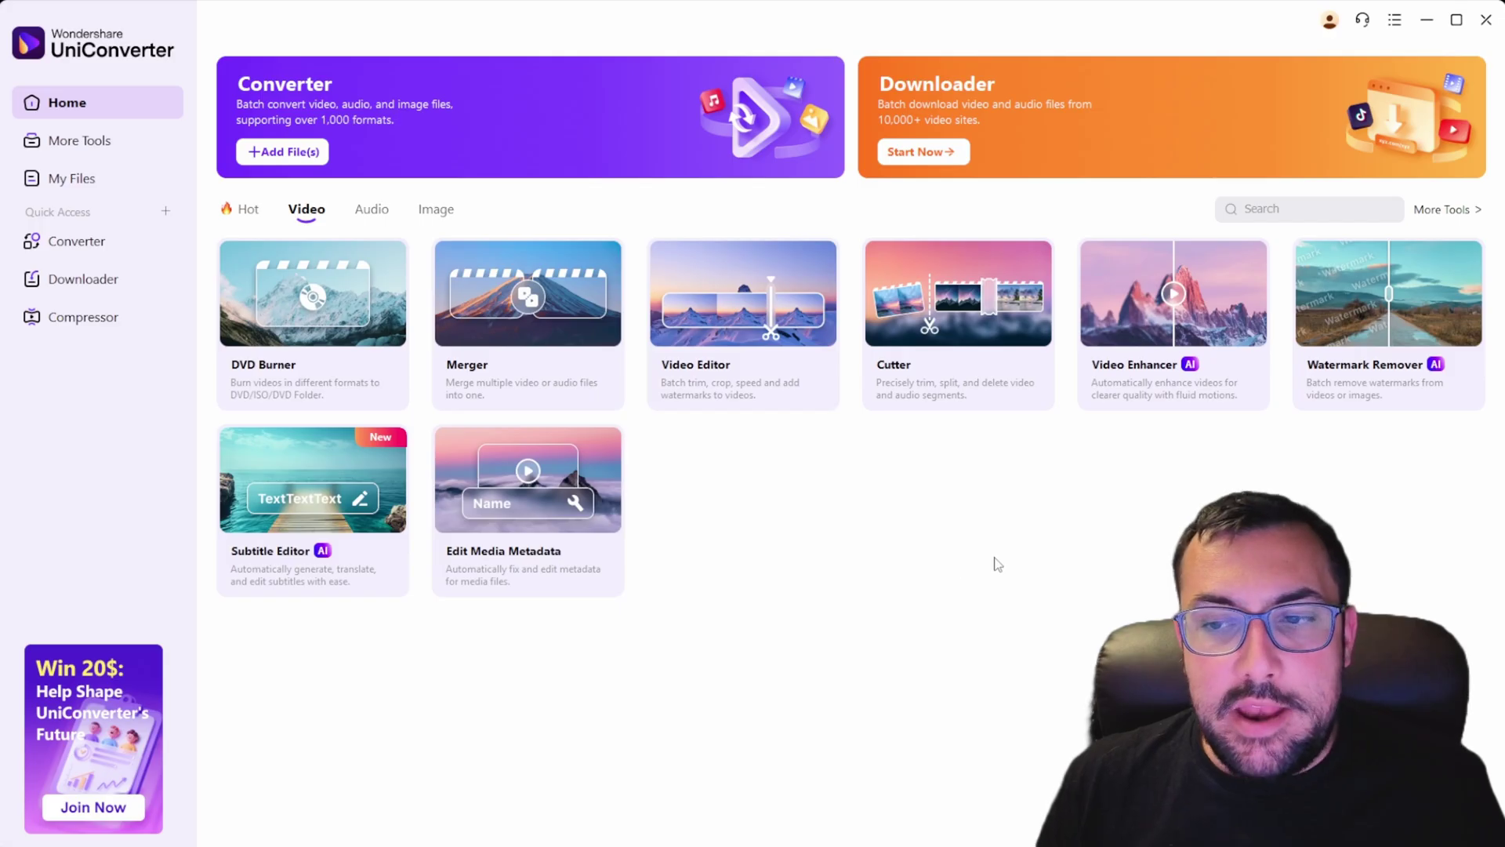
{"action": "mouse_move", "coordinate": [1233, 375]}
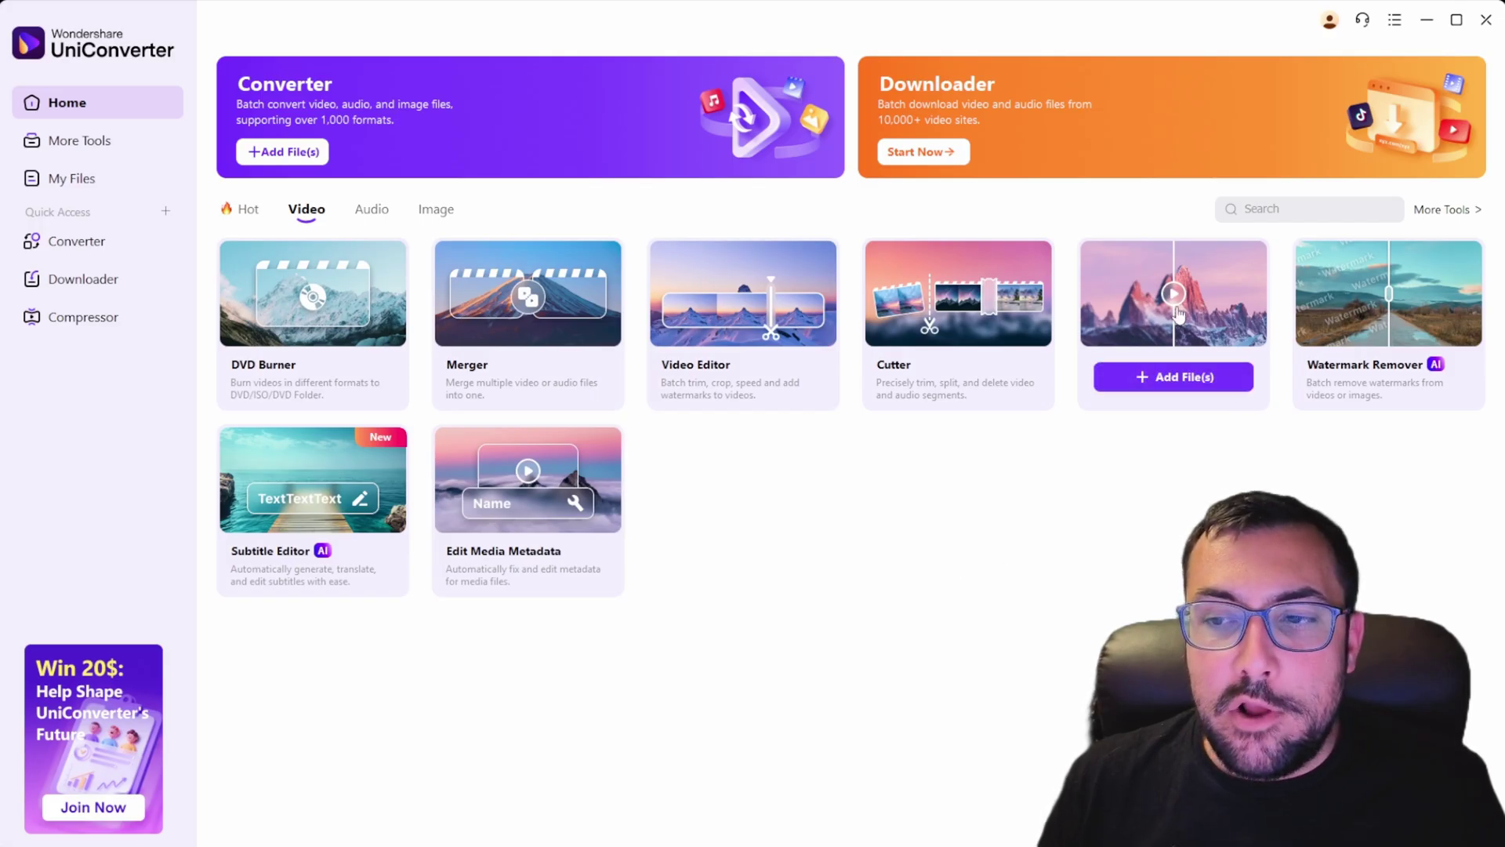
{"action": "left_click", "coordinate": [1180, 320]}
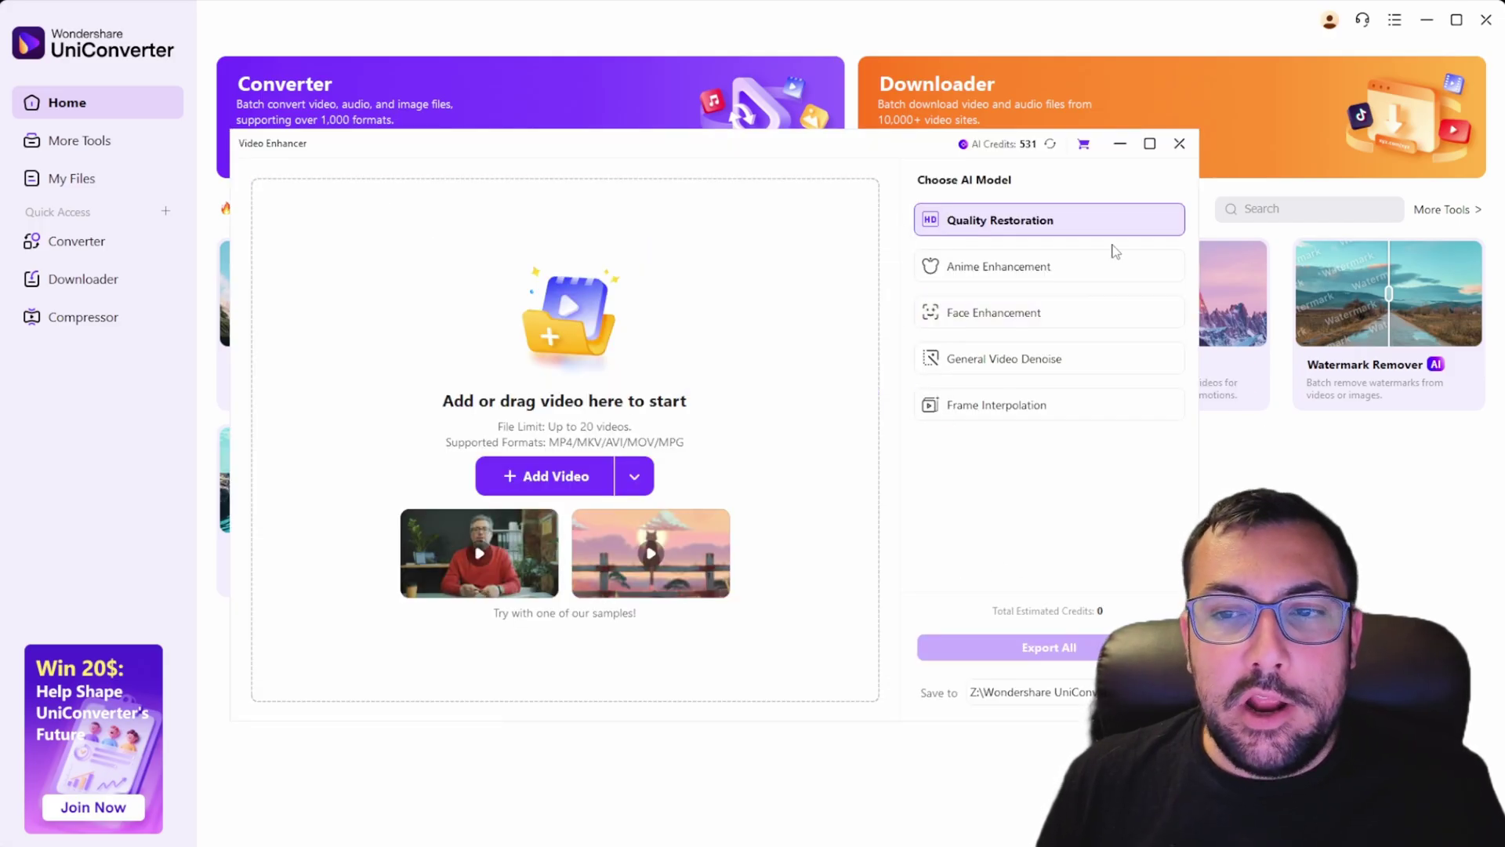
{"action": "mouse_move", "coordinate": [1113, 226]}
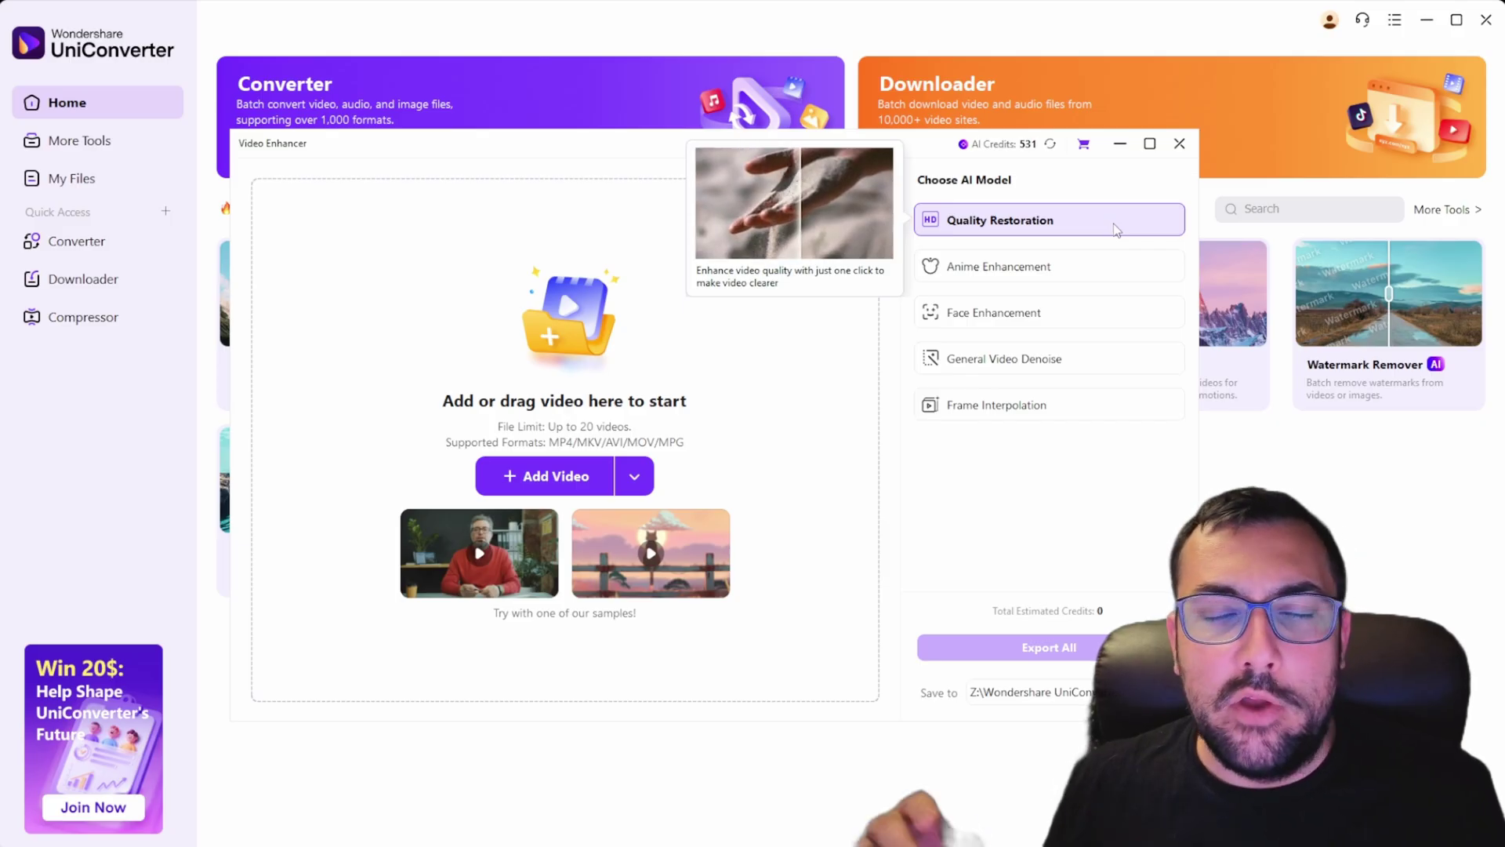
{"action": "mouse_move", "coordinate": [1097, 273]}
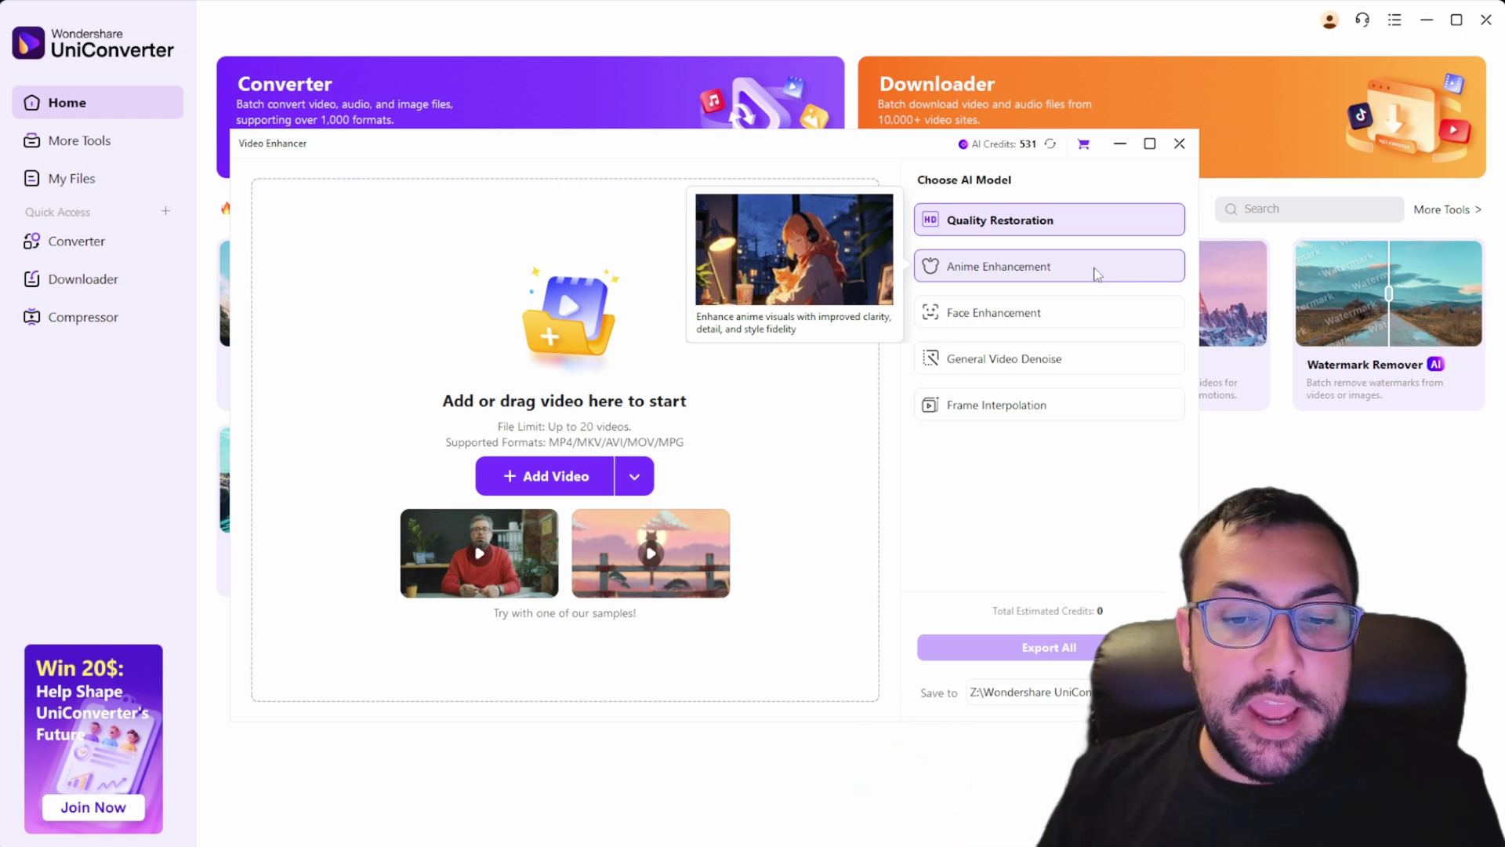
{"action": "mouse_move", "coordinate": [1014, 325]}
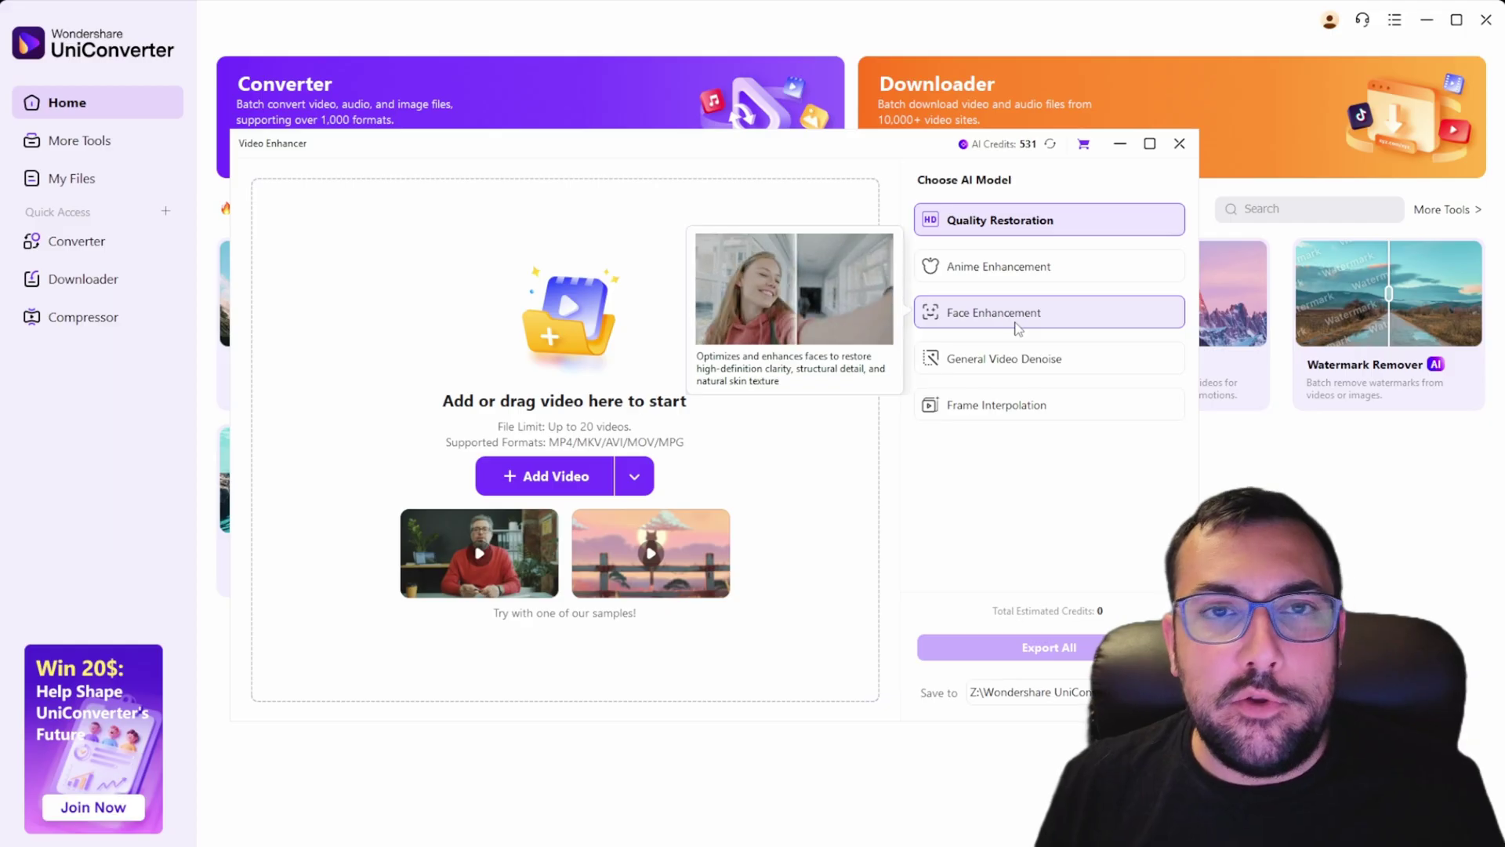
{"action": "mouse_move", "coordinate": [1035, 365]}
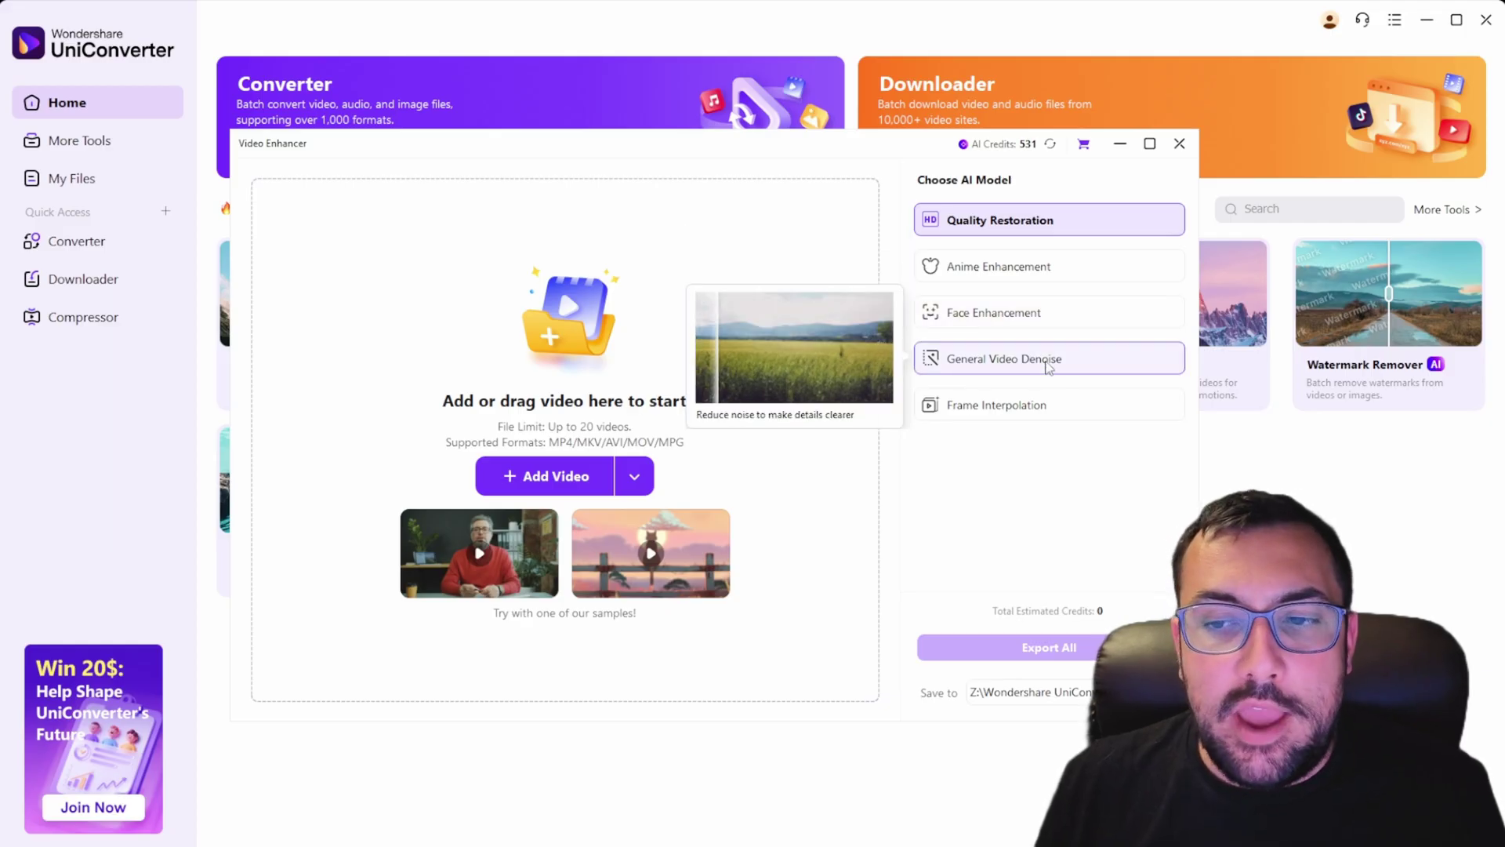
Load and play the cat-at-sunset sample, export it as source_restored, and close the media player
{"action": "mouse_move", "coordinate": [1052, 408]}
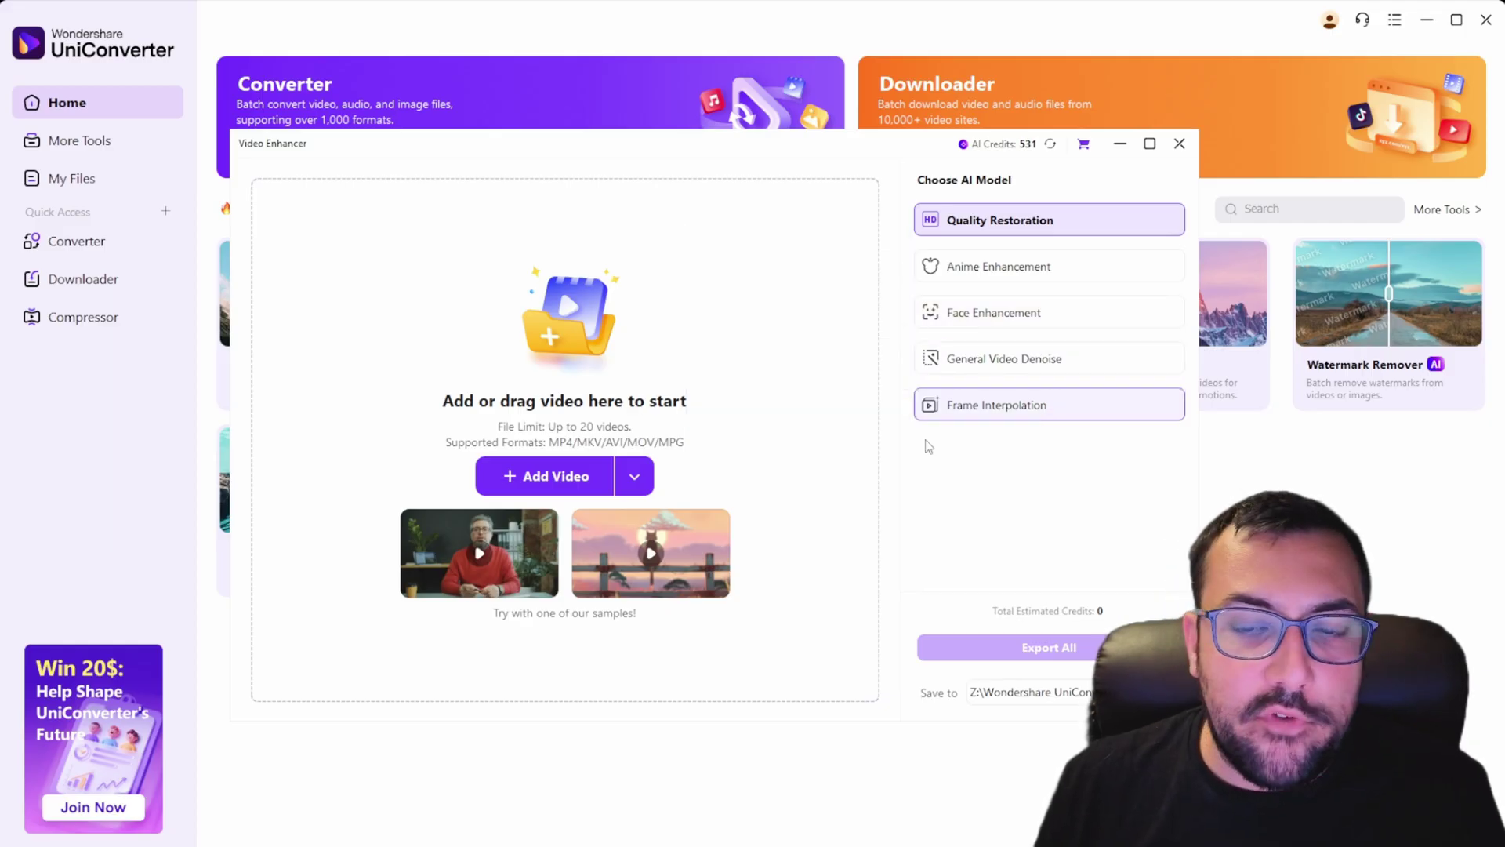
{"action": "left_click", "coordinate": [700, 563]}
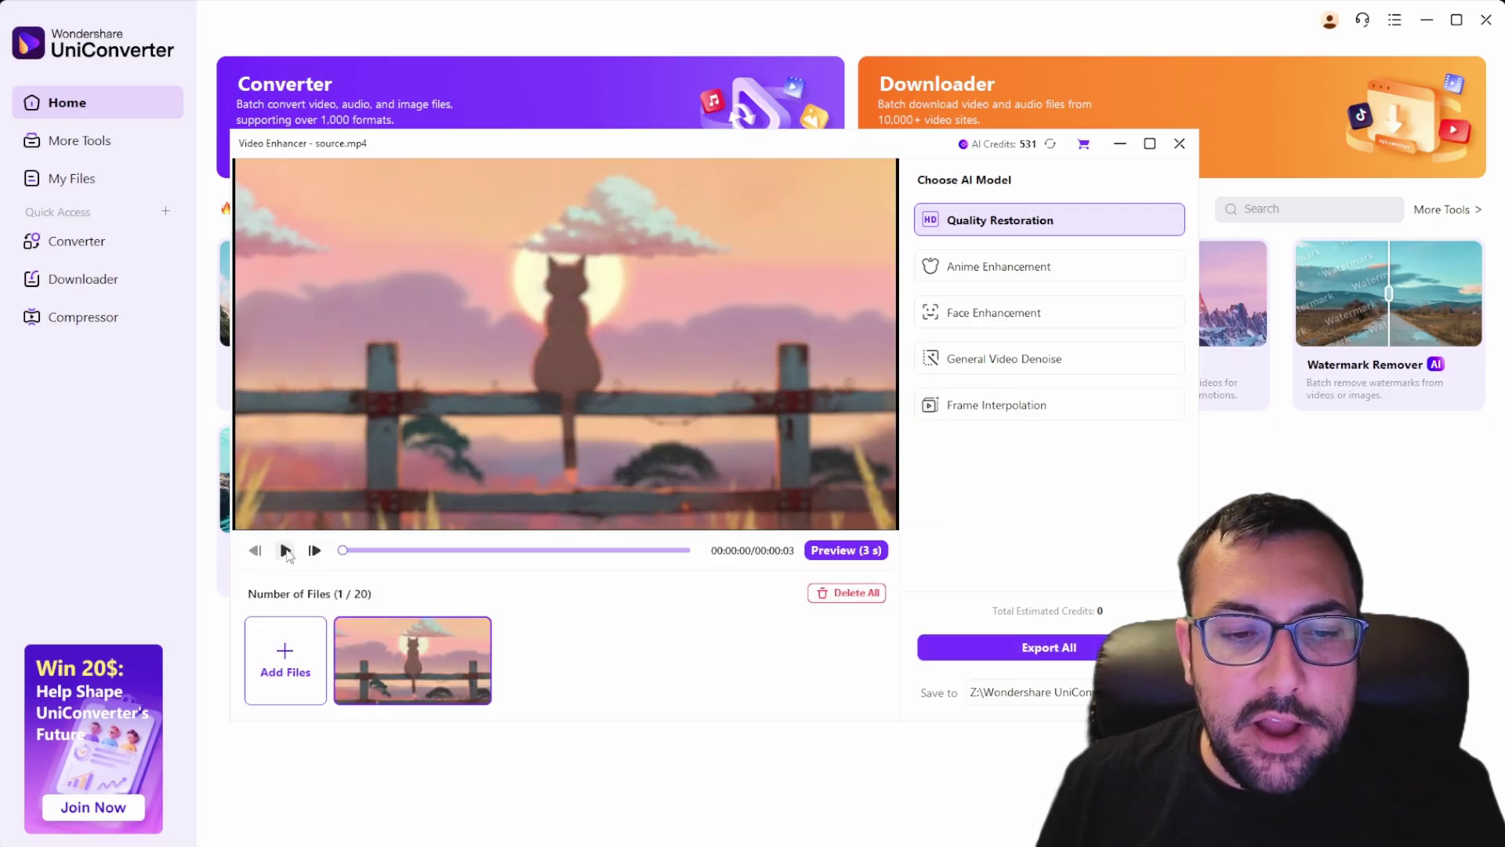
{"action": "left_click", "coordinate": [285, 549]}
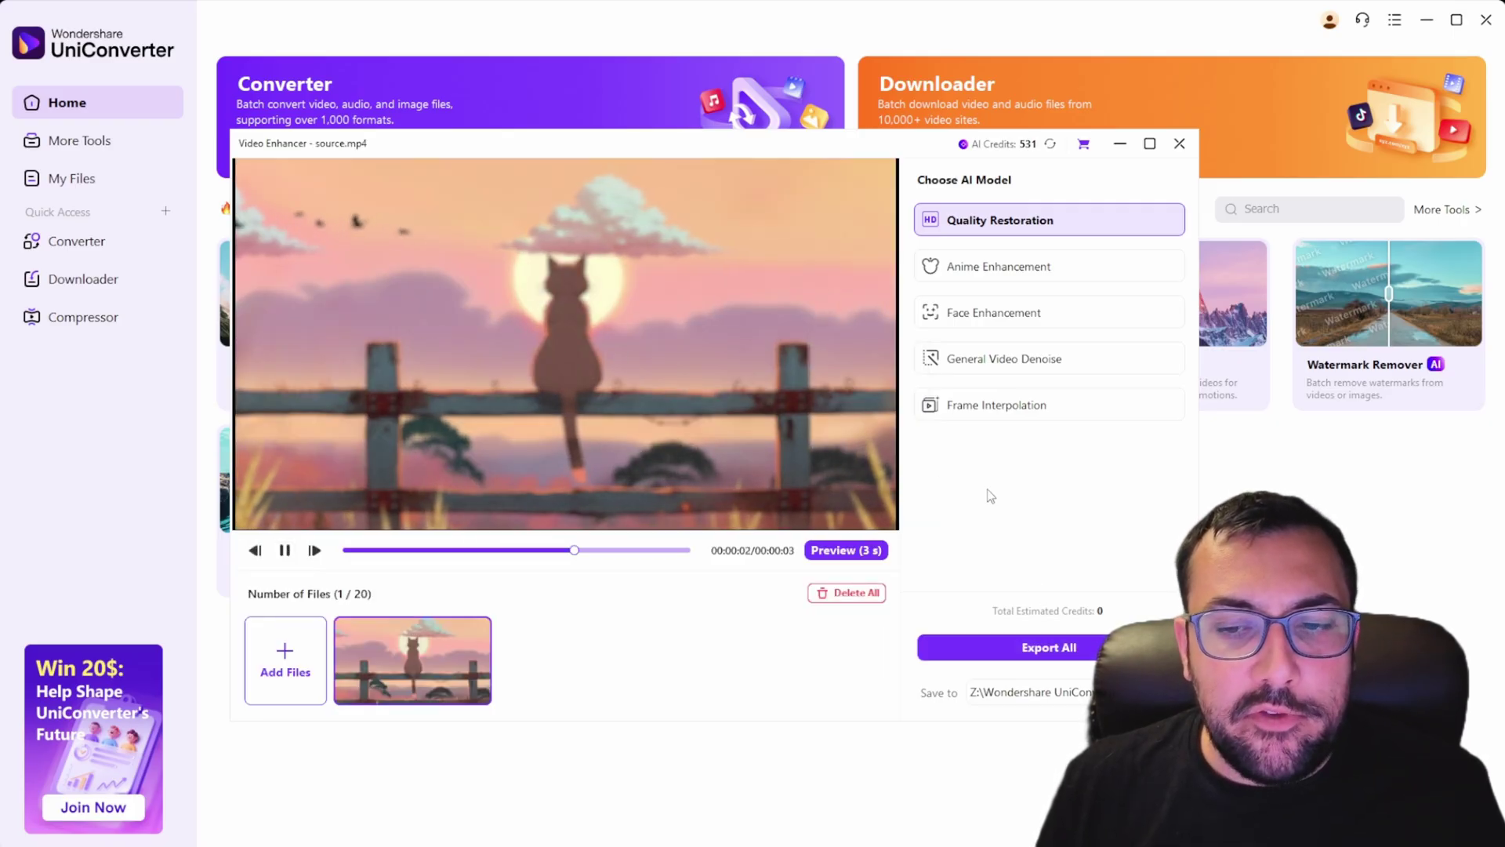
{"action": "left_click", "coordinate": [1049, 647]}
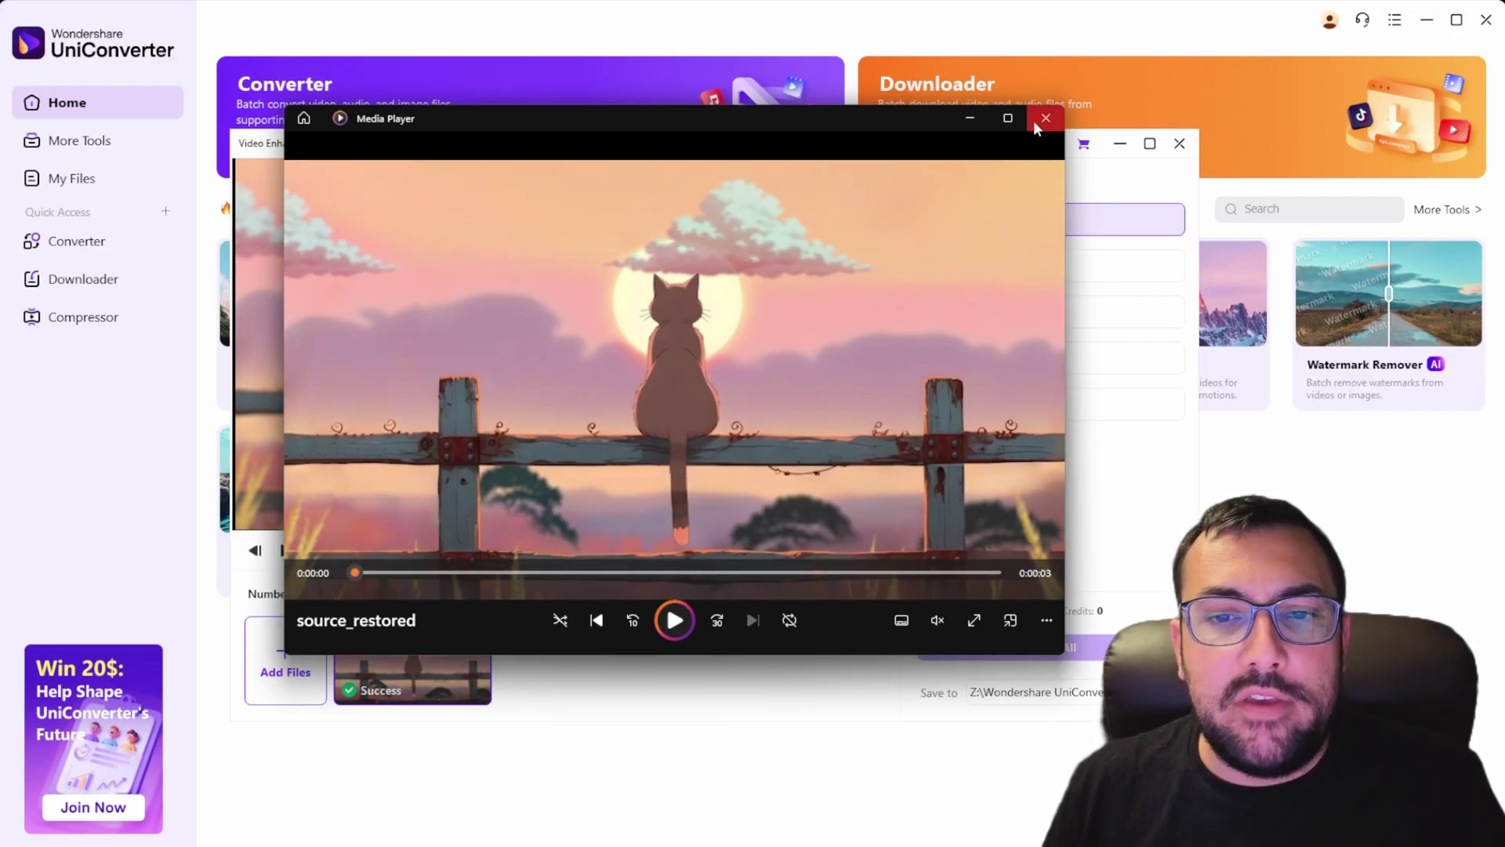
{"action": "left_click", "coordinate": [1034, 122]}
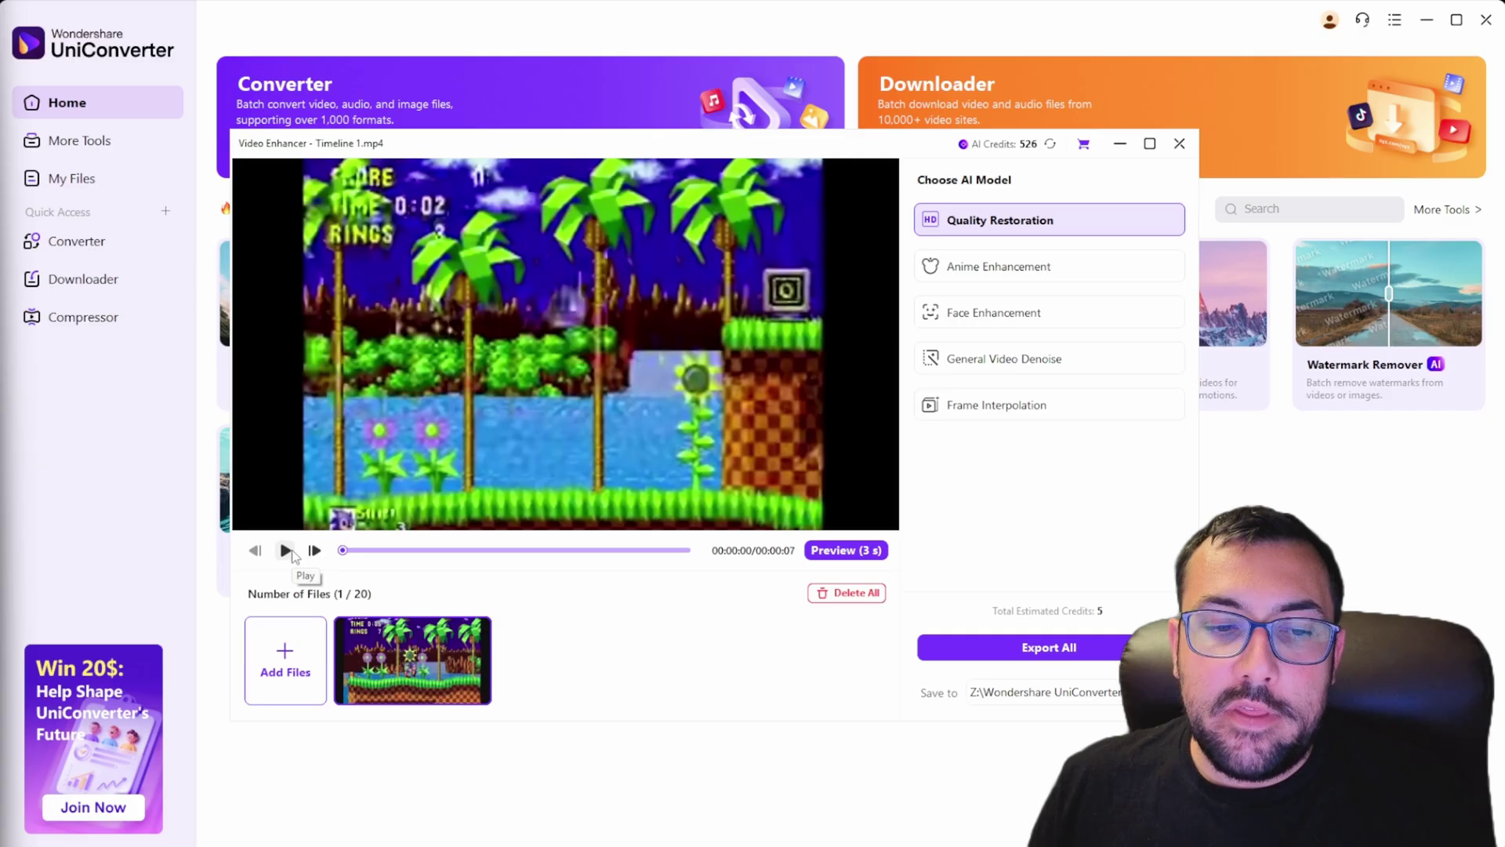
Apply Anime Enhancement at 4X (5120 x 2880) to the Sonic clip and export it
{"action": "left_click", "coordinate": [972, 266]}
{"action": "mouse_move", "coordinate": [965, 304]}
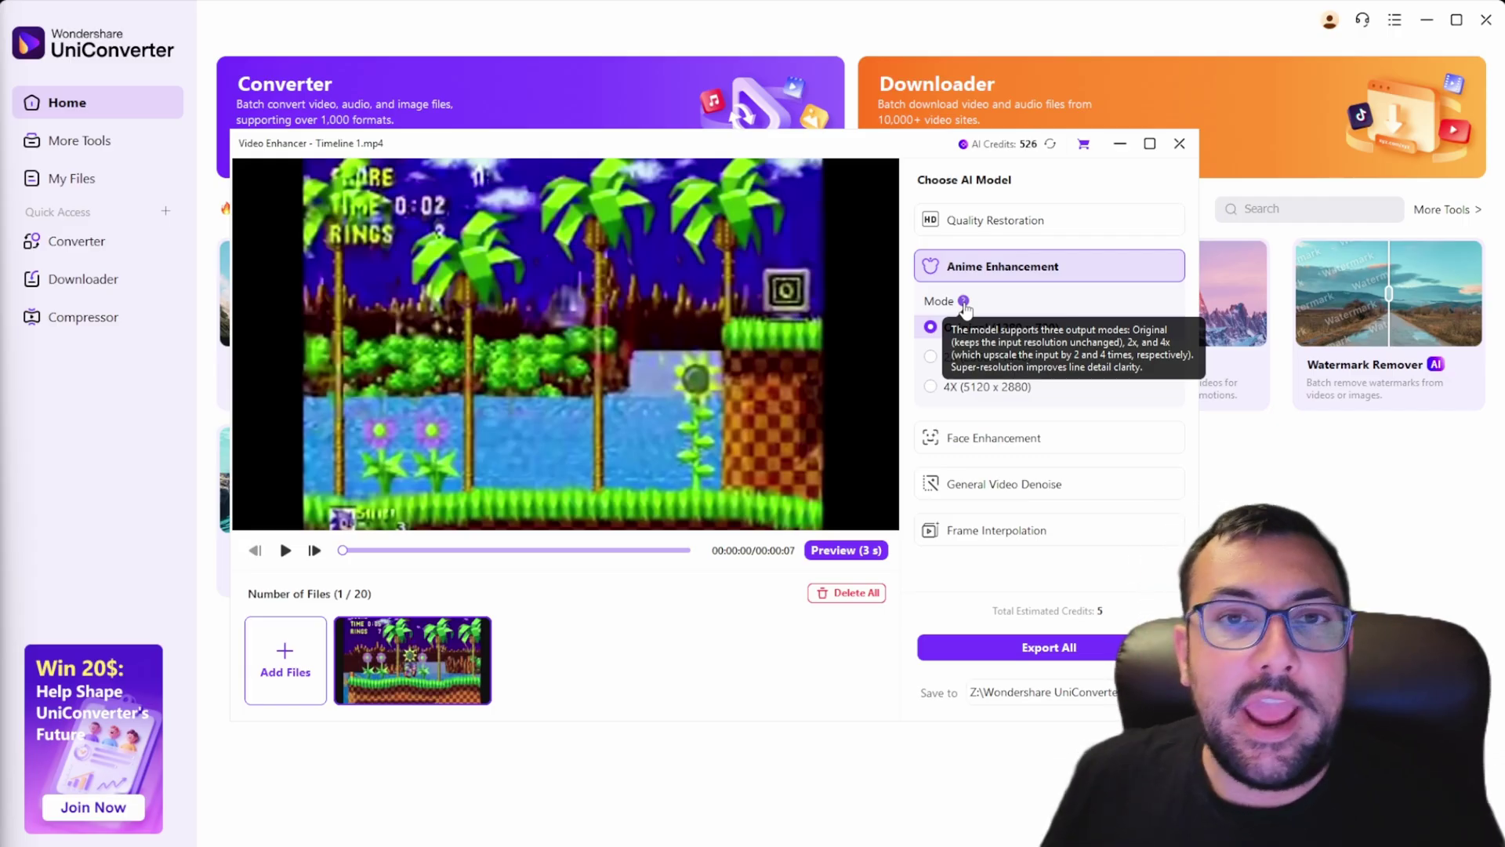
{"action": "left_click", "coordinate": [987, 387]}
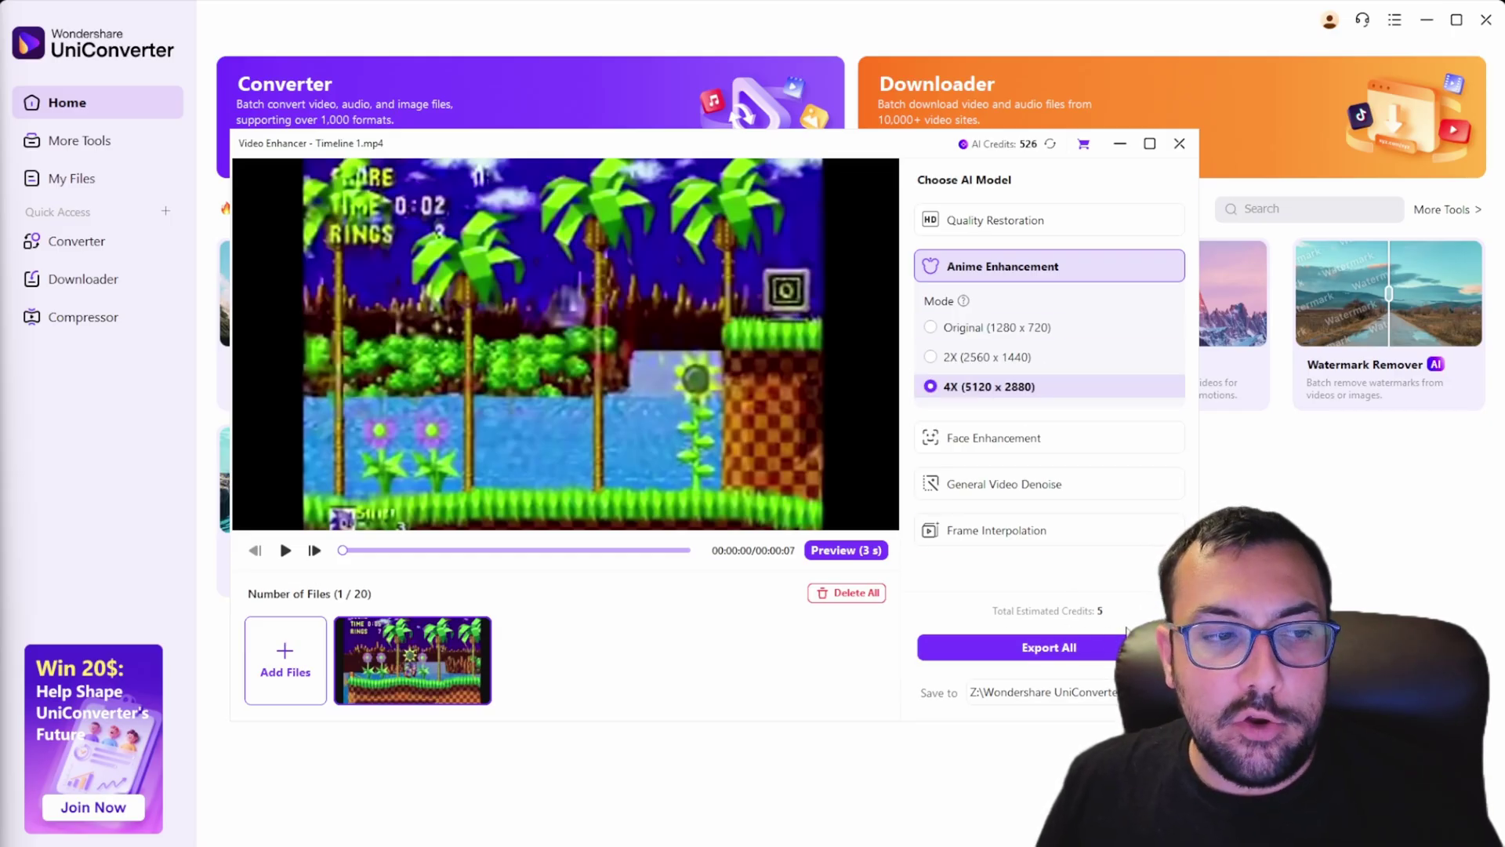
{"action": "left_click", "coordinate": [1049, 647]}
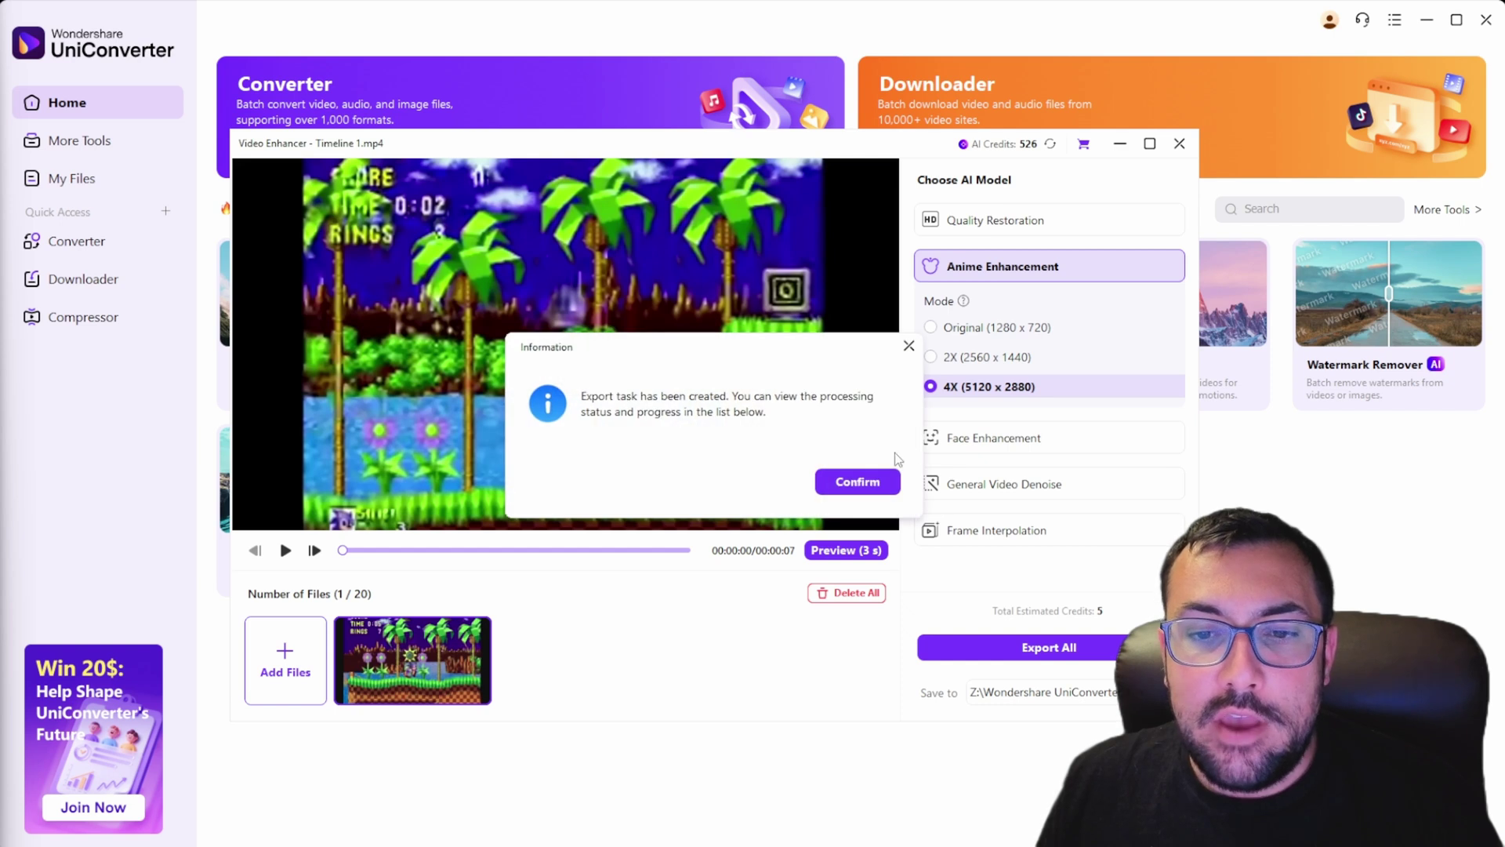
{"action": "left_click", "coordinate": [831, 486]}
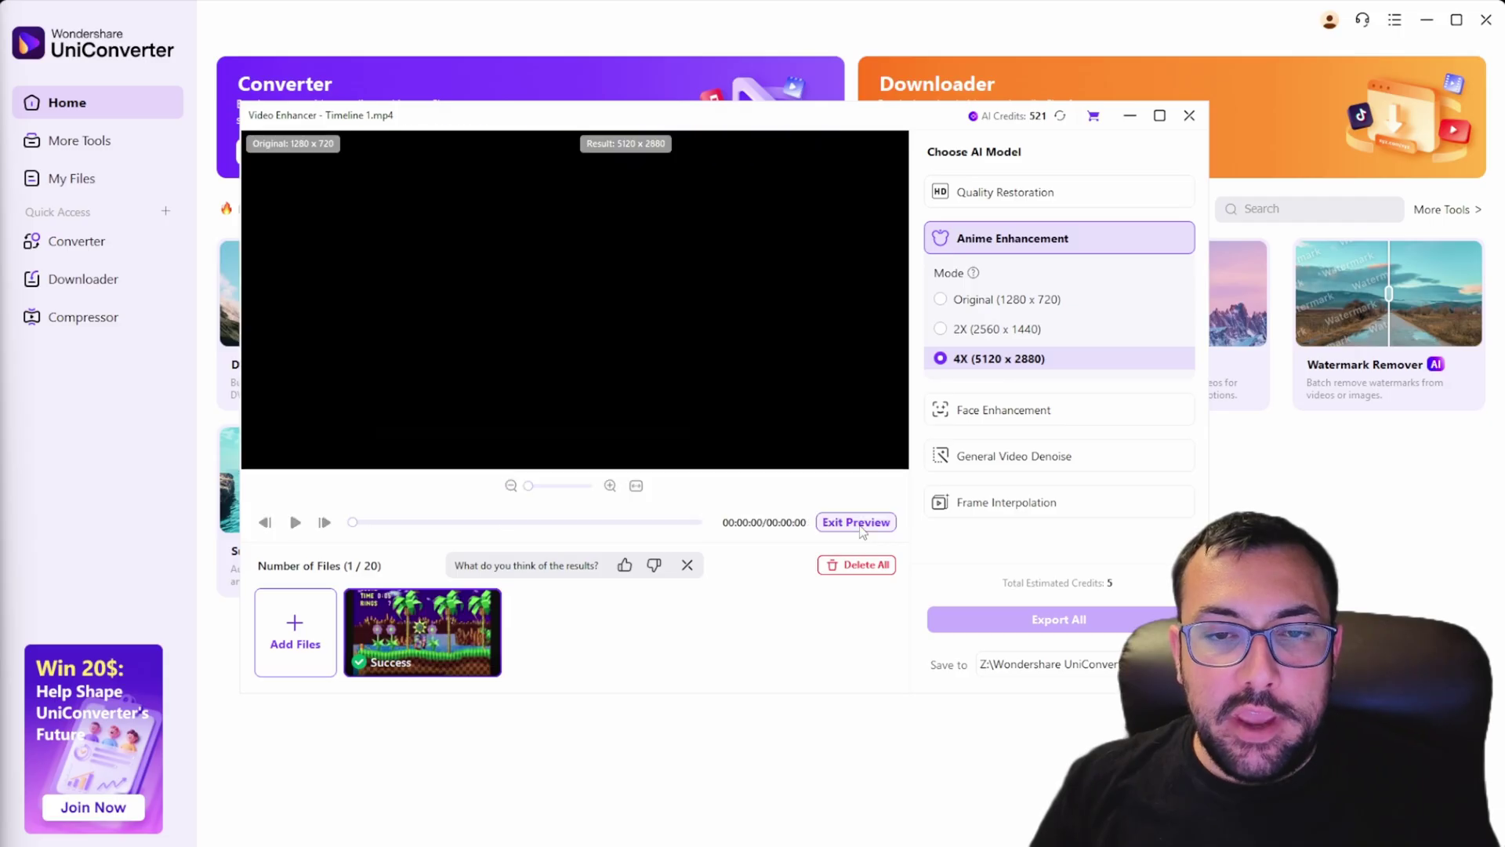
Play the original-versus-result comparison, then play the exported anime_4x Sonic clip in Media Player
{"action": "left_click", "coordinate": [560, 209]}
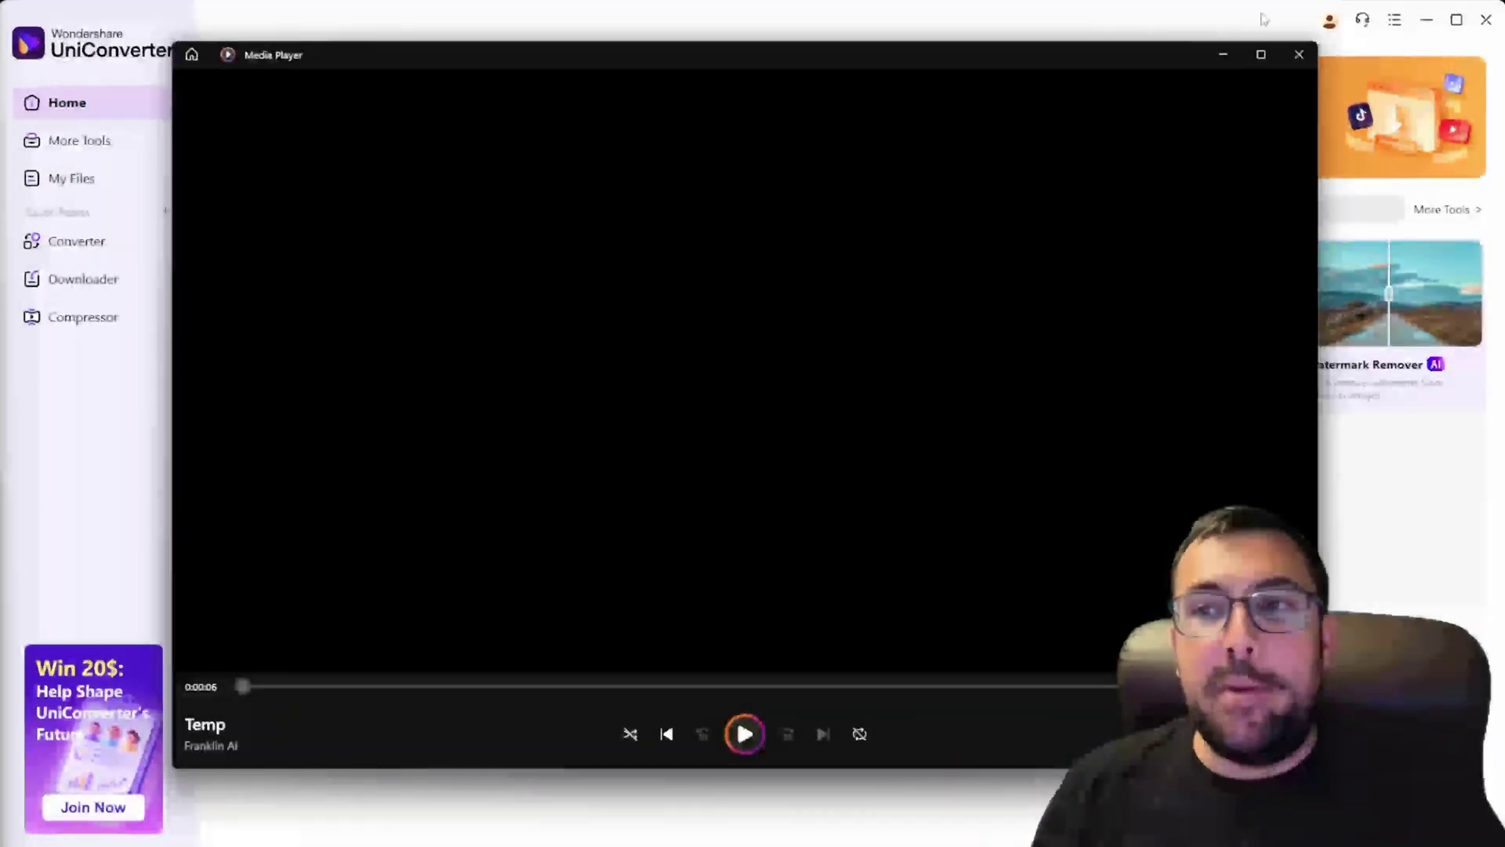
{"action": "left_click", "coordinate": [742, 731]}
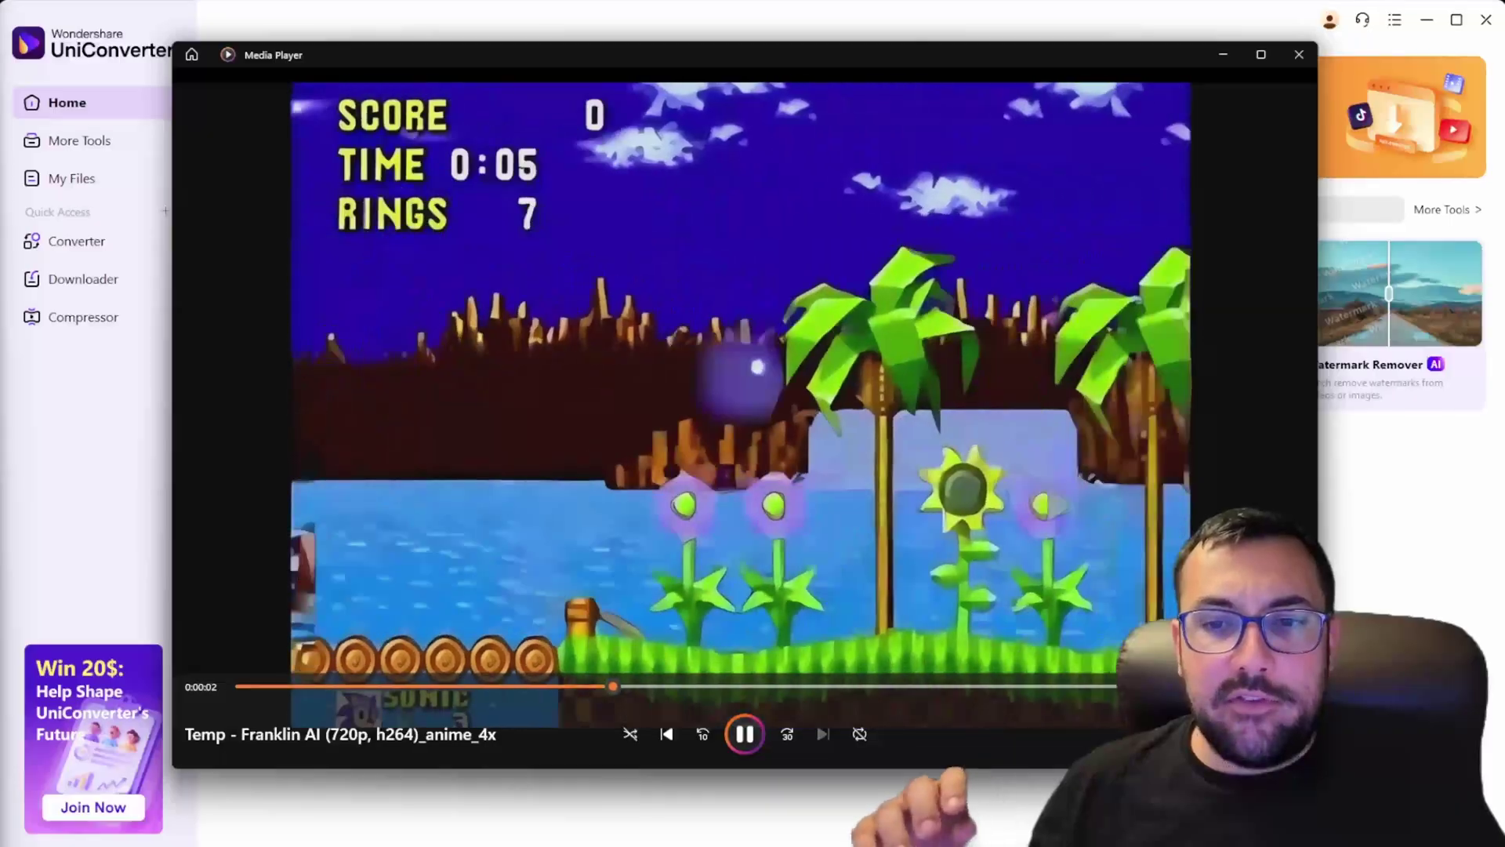